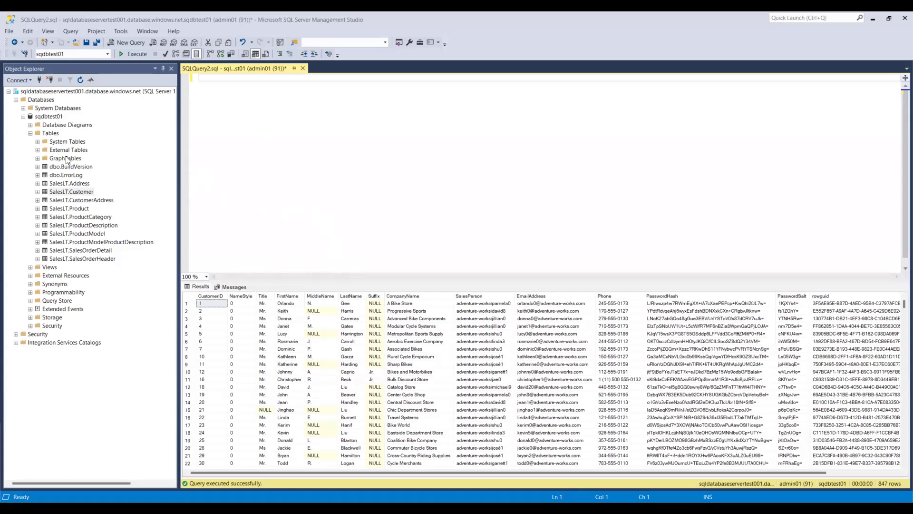
Step: Generate a Select Top 1000 Rows query for SalesLT.Customer, returning 847 rows
left_click(70, 169)
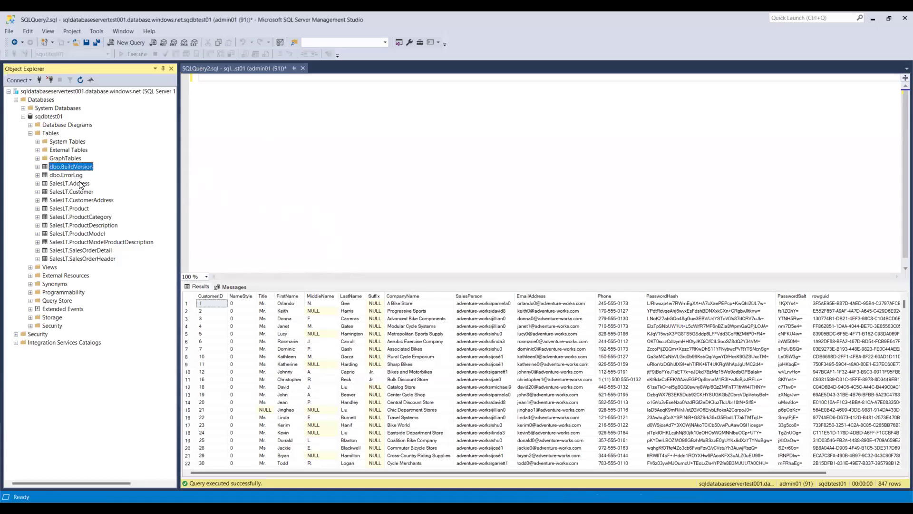
left_click(80, 184)
left_click(82, 192)
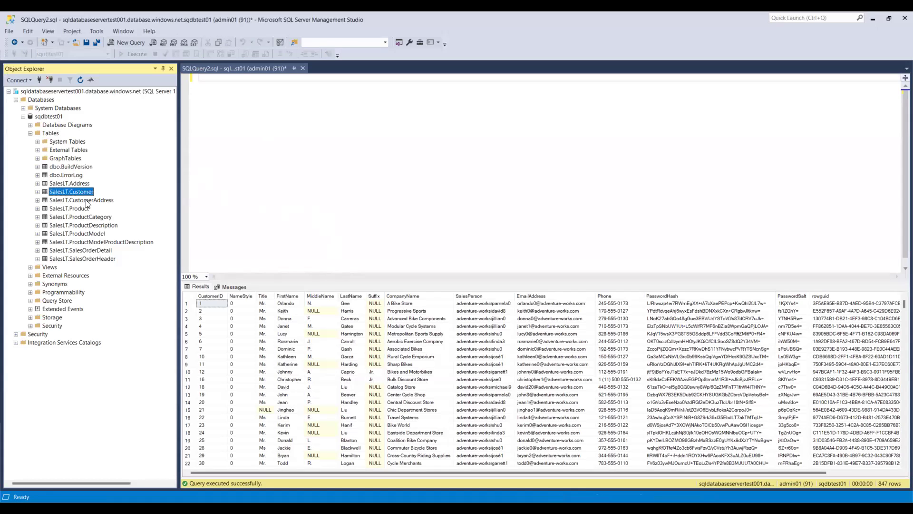
left_click(87, 202)
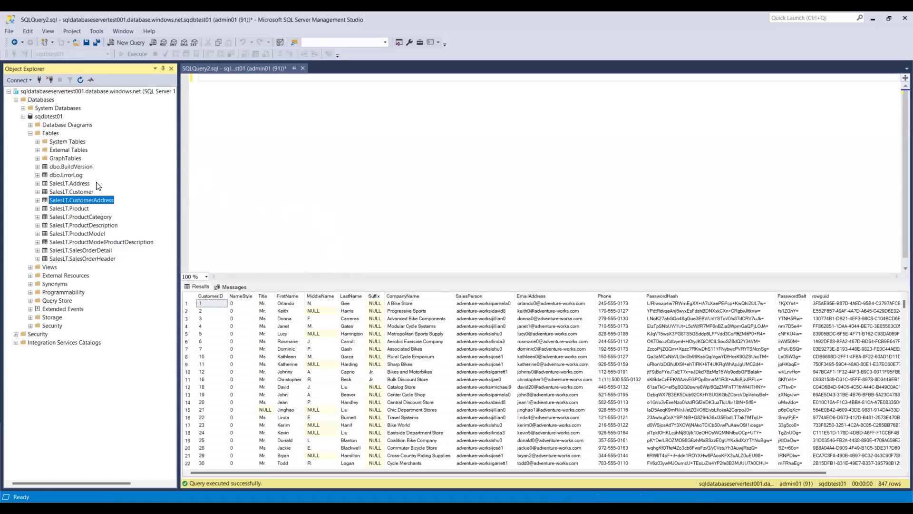
left_click(88, 191)
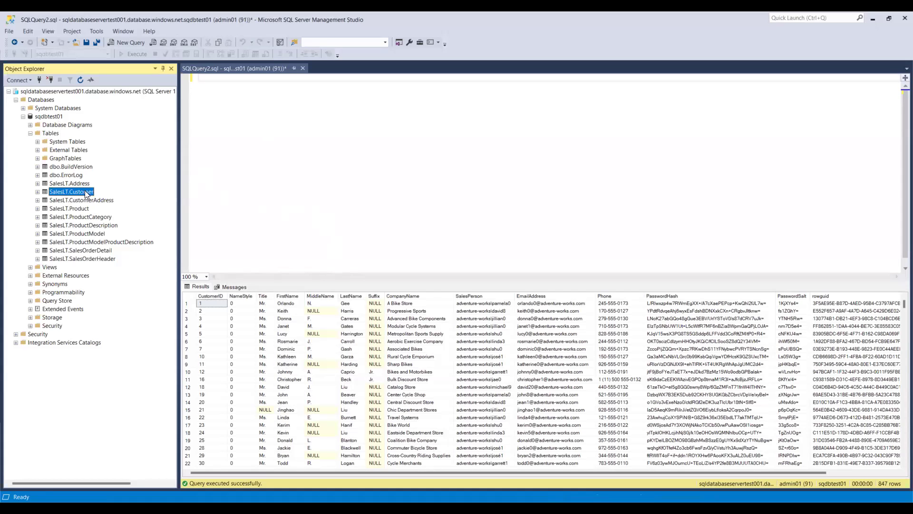
right_click(87, 192)
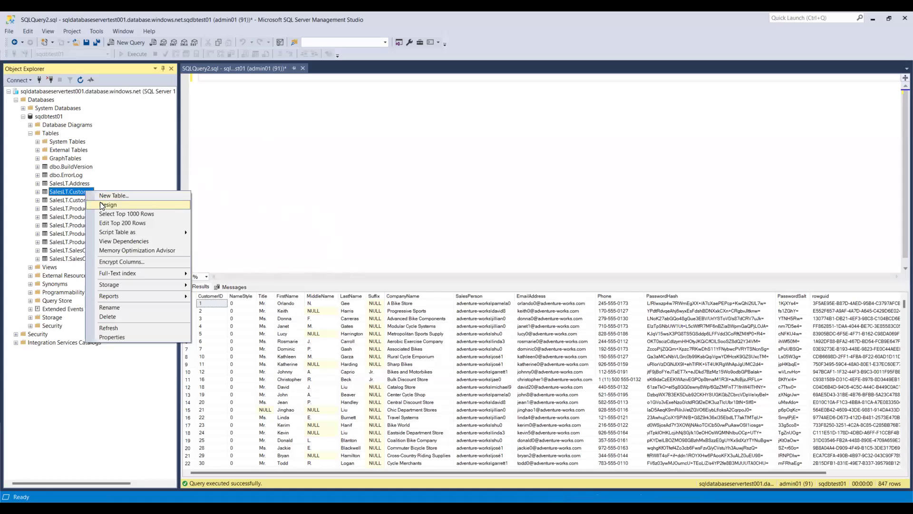
left_click(122, 215)
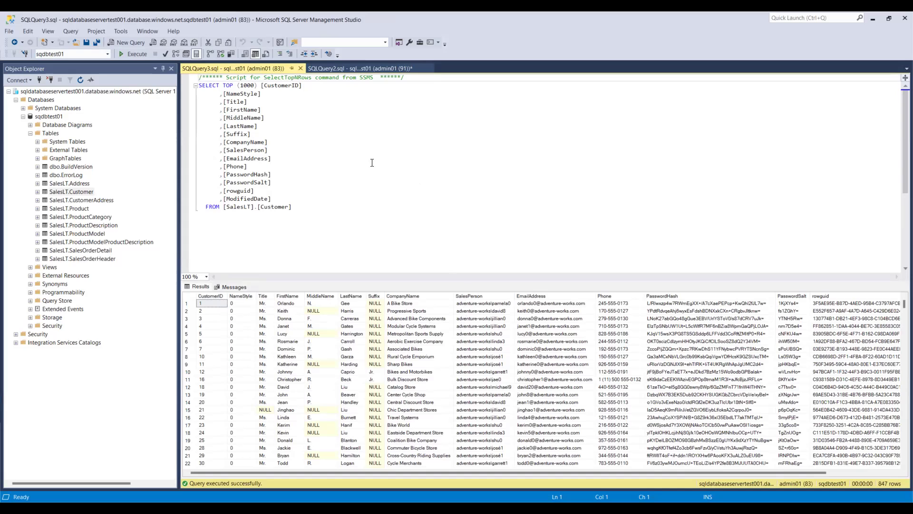
left_click(307, 208)
Step: Add SELECT COUNT(*) FROM SalesLT.Customer below the query and run only that statement
key("Return")
key("Return")
type("sel")
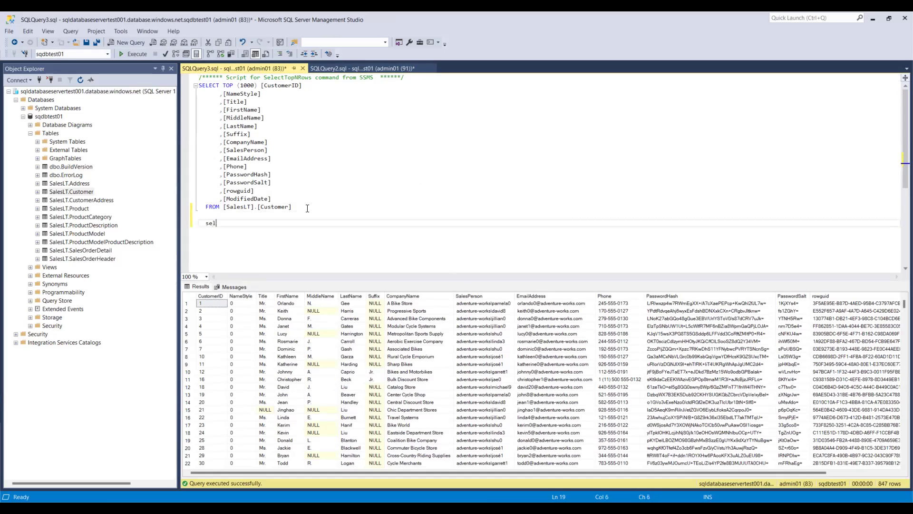
type("ect count")
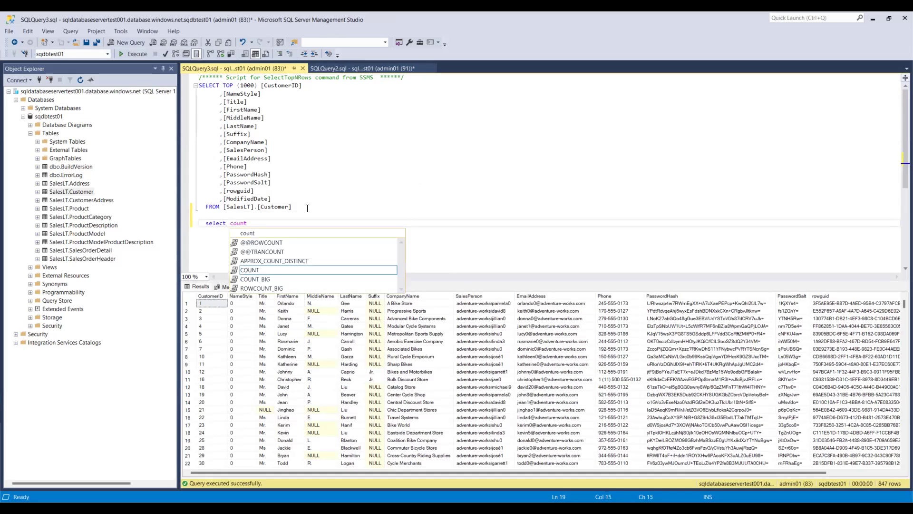
type("(*)")
key("Return")
type("from")
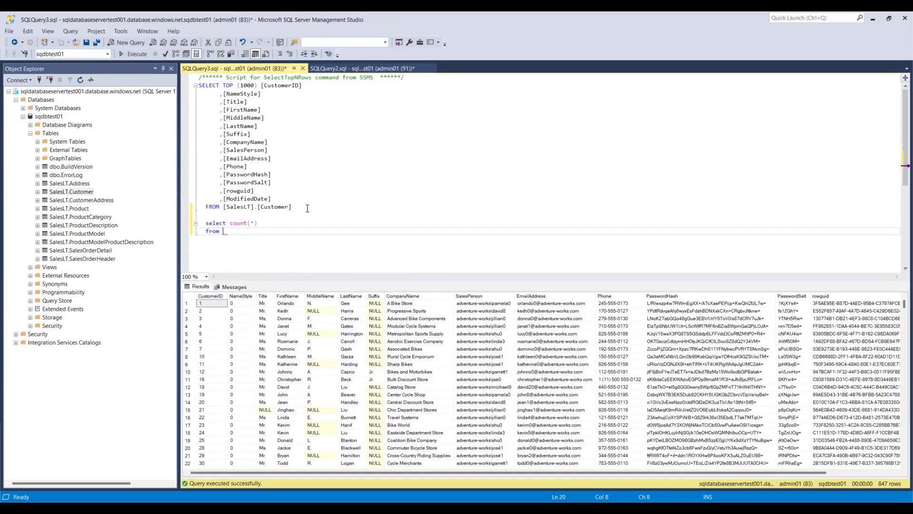
type("salelt.custom")
left_click(236, 232)
type("s")
key("ctrl+space")
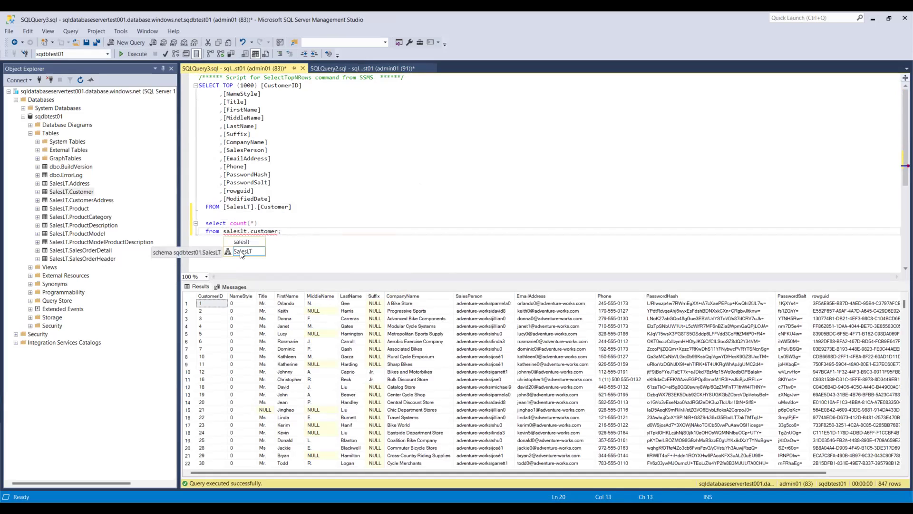
key("Tab")
left_click_drag(292, 233, 194, 226)
left_click(135, 55)
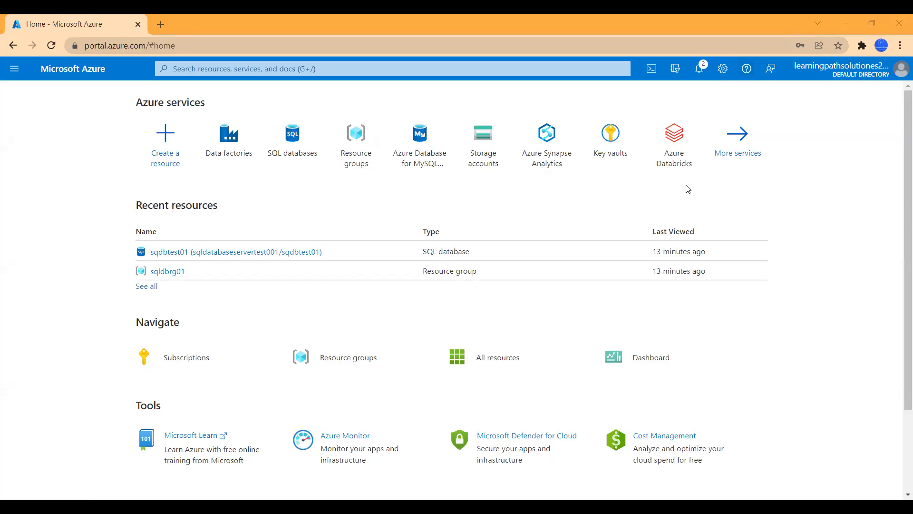
Step: Open the sqldbrg01 resource group and review its three resources
left_click(363, 138)
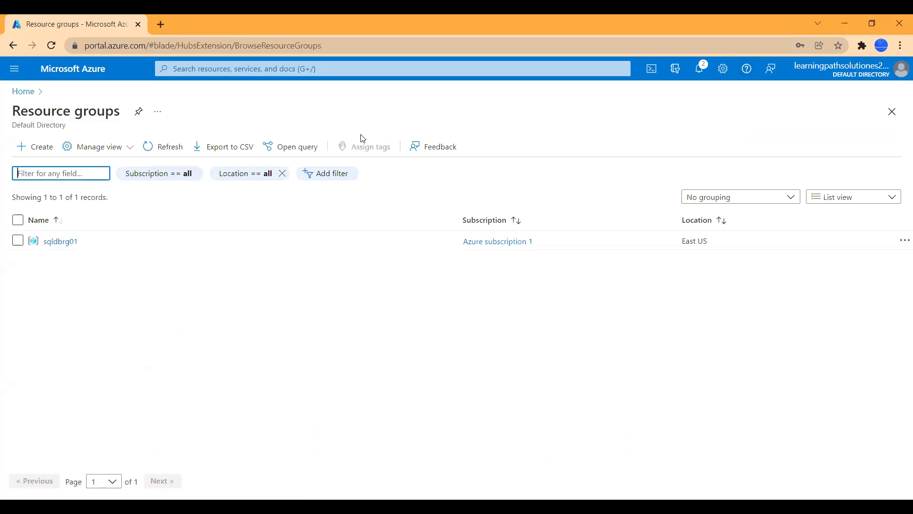
left_click(61, 242)
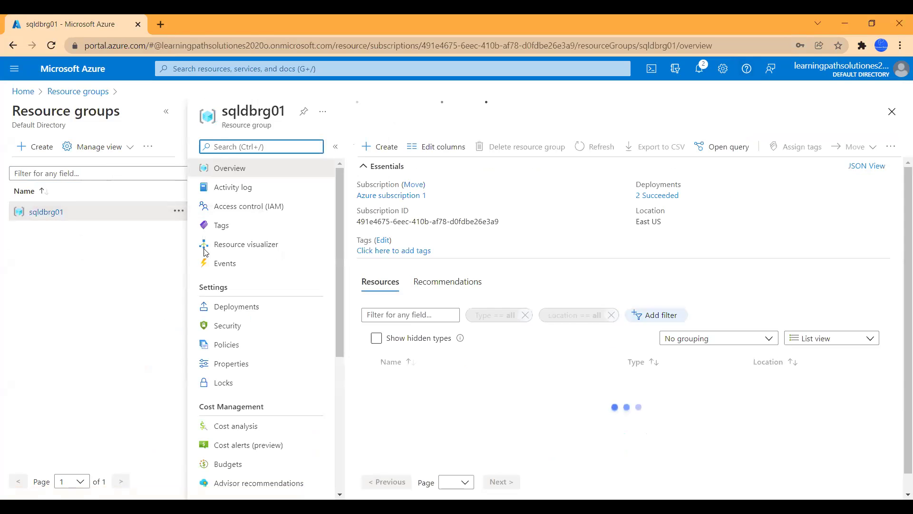
scroll(577, 423, "down", 1)
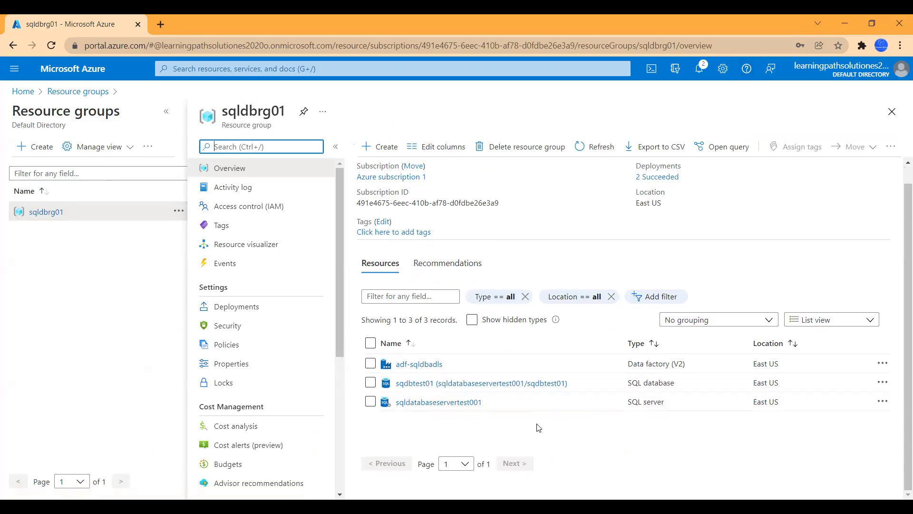
Step: Search 'storage', open the empty Storage accounts list and start a new storage account
left_click(317, 69)
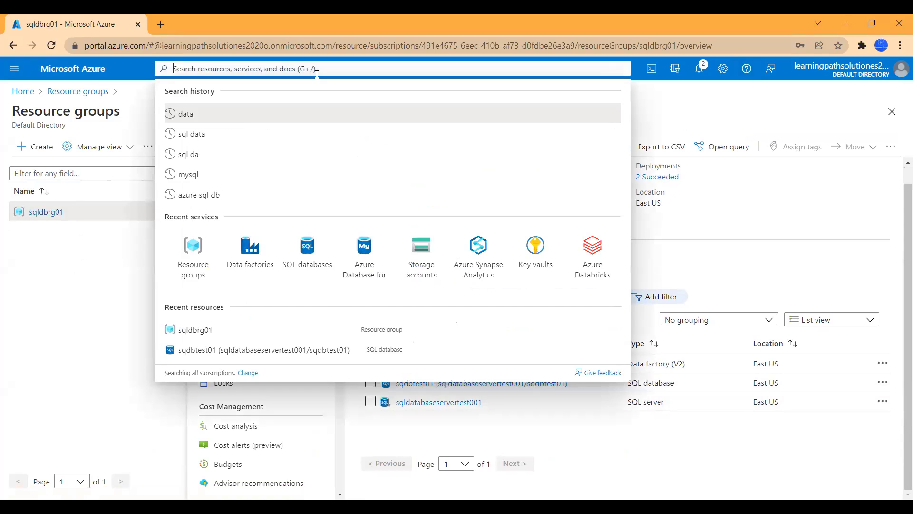
type("storage")
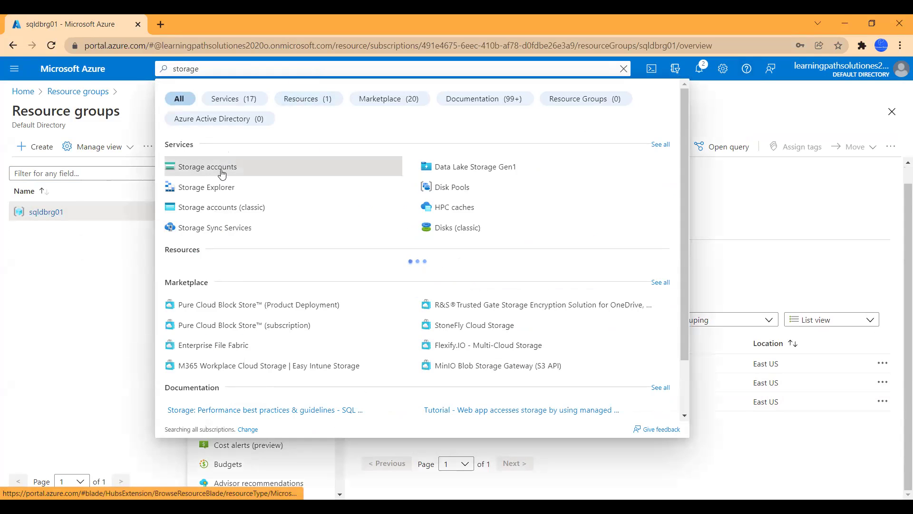
left_click(221, 174)
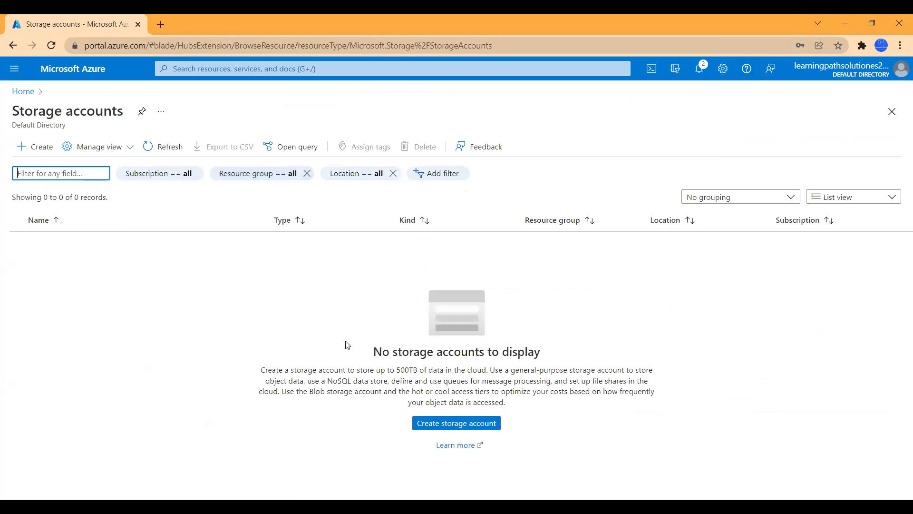
left_click(436, 433)
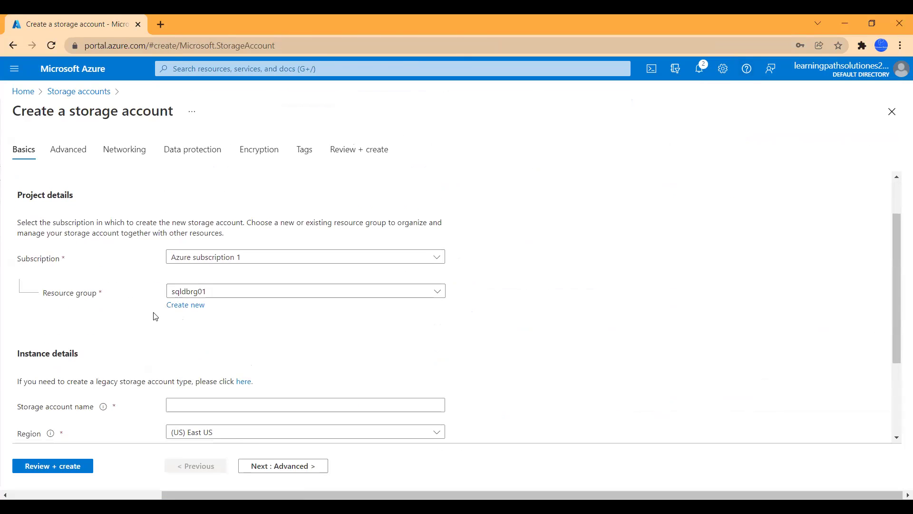
Step: Enter storageacctsqldb01 as the storage account name
scroll(214, 357, "down", 3)
left_click(200, 283)
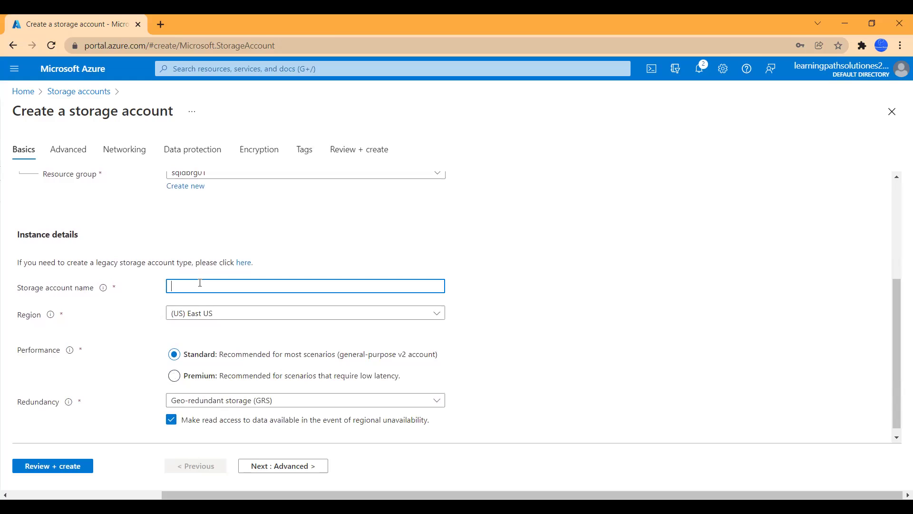
type("storageacctsqldb01")
left_click(522, 318)
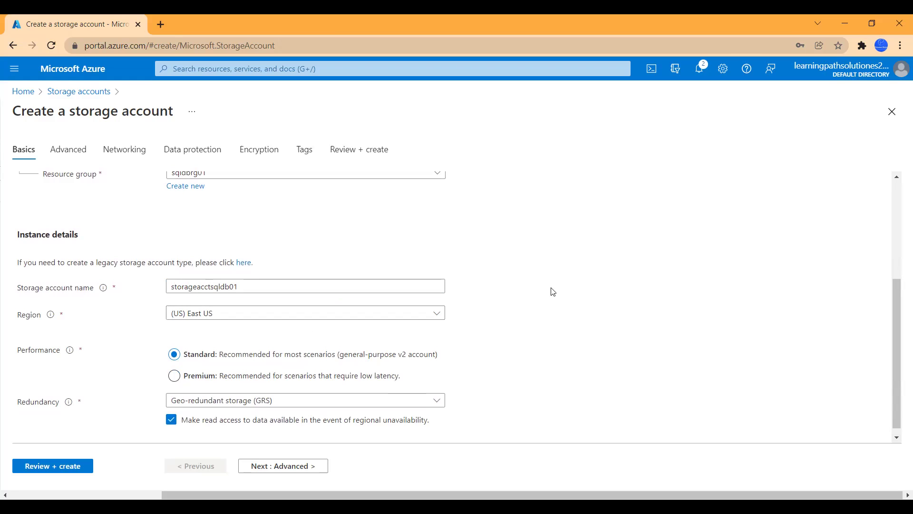
Step: Set redundancy to locally-redundant storage (LRS) and continue to the Advanced settings
scroll(145, 361, "down", 1)
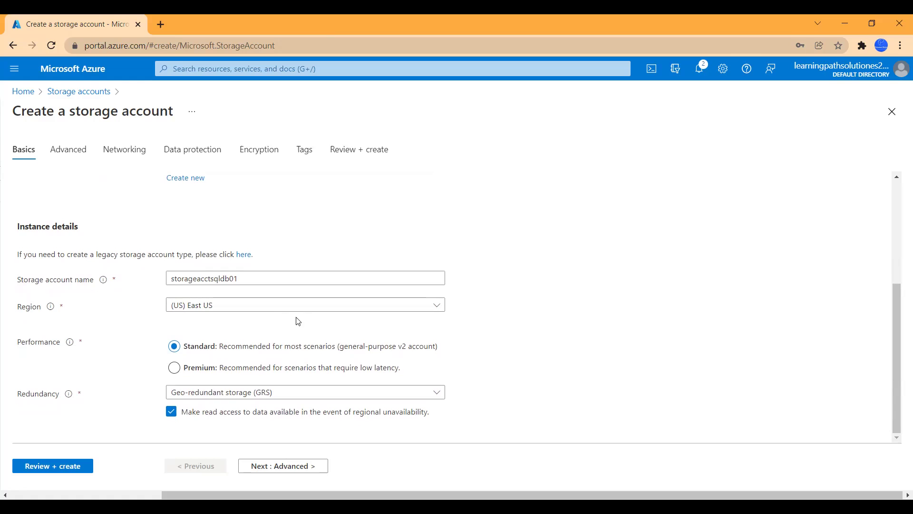
left_click(270, 394)
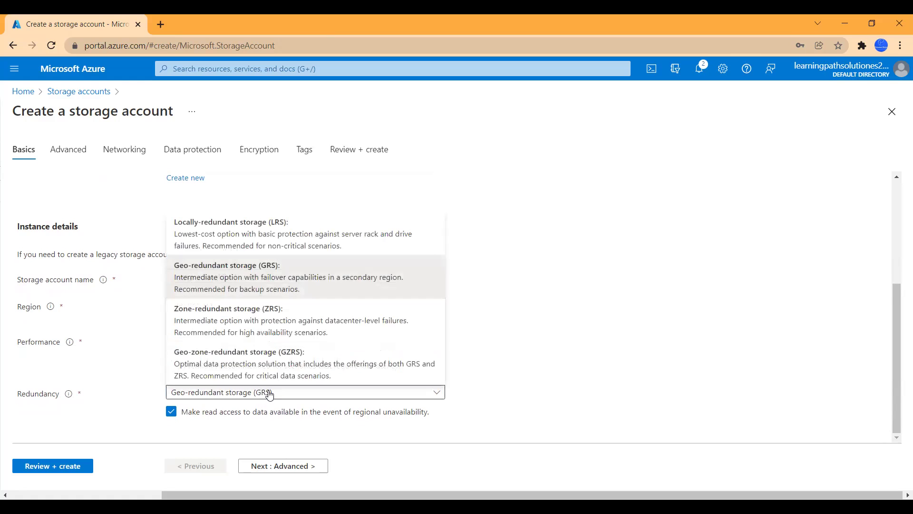
left_click(209, 237)
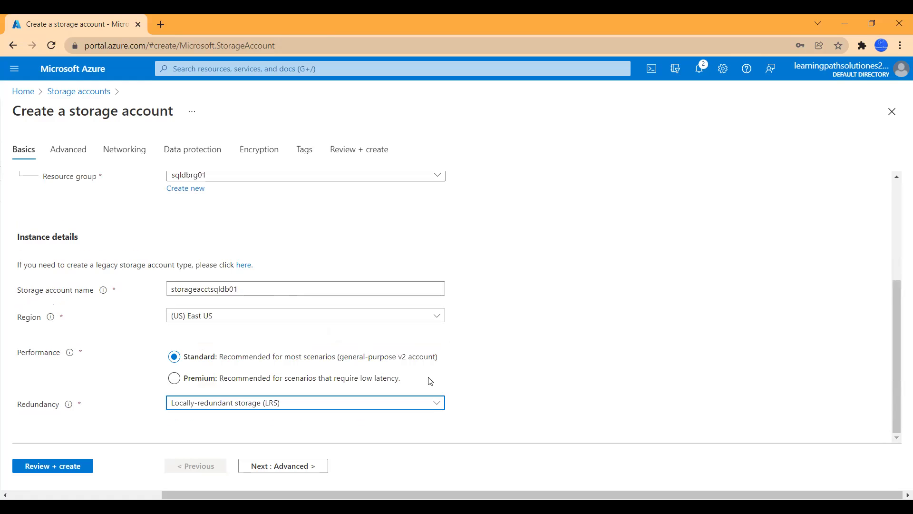
scroll(460, 323, "up", 4)
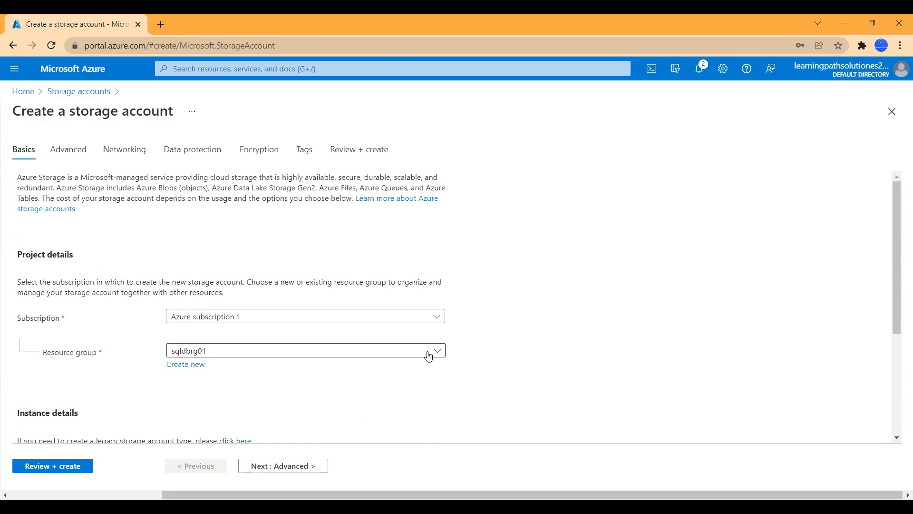
scroll(428, 355, "down", 4)
left_click(276, 466)
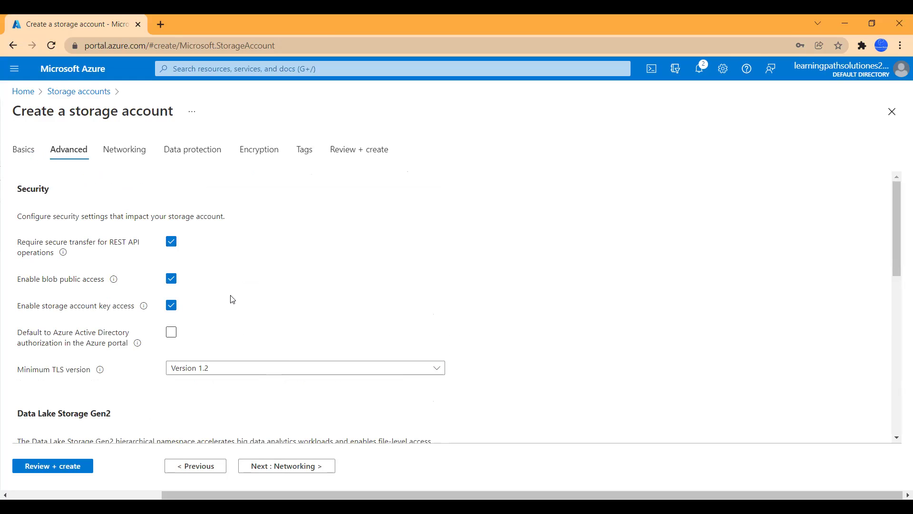
Step: Enable hierarchical namespace, keep the Hot access tier, and continue to Networking
scroll(253, 321, "down", 5)
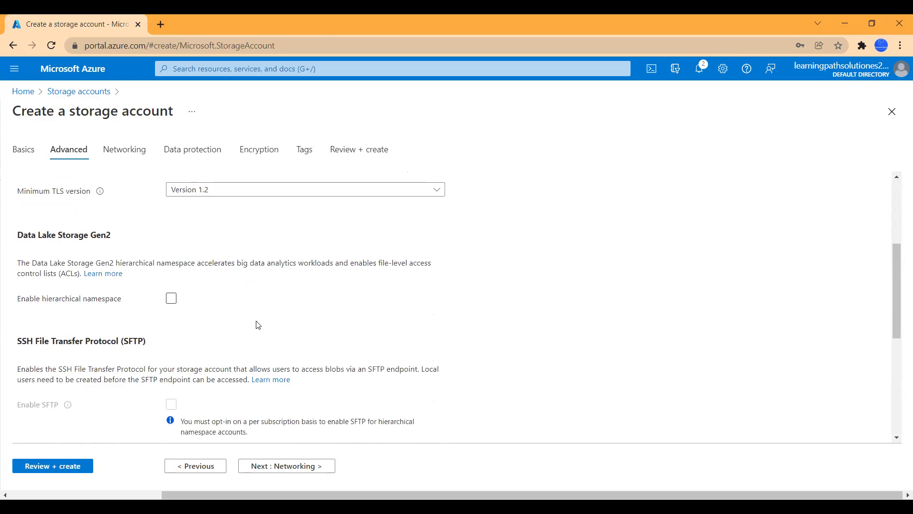
scroll(258, 324, "down", 1)
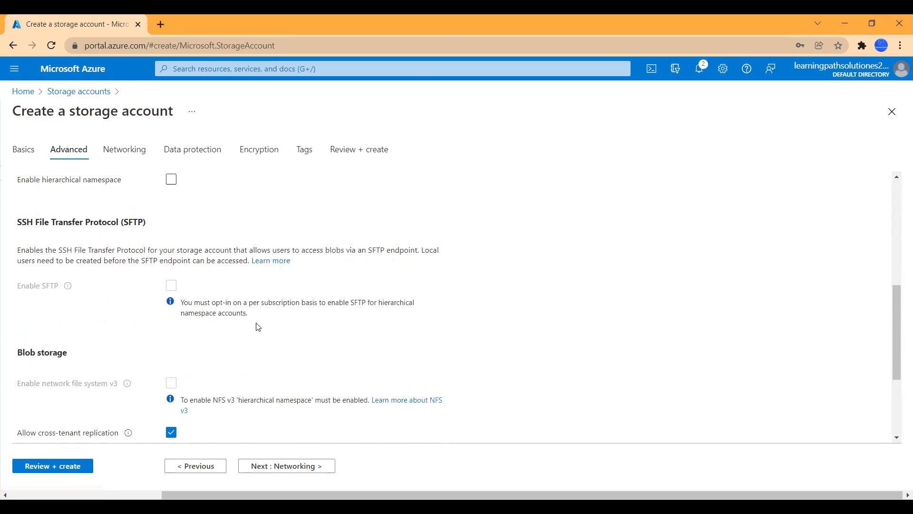
scroll(190, 338, "up", 4)
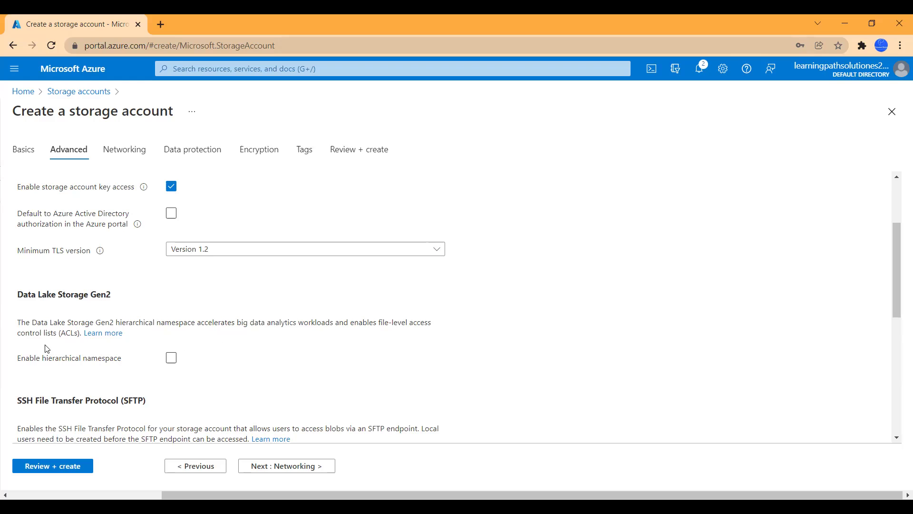
left_click(172, 357)
scroll(275, 370, "down", 4)
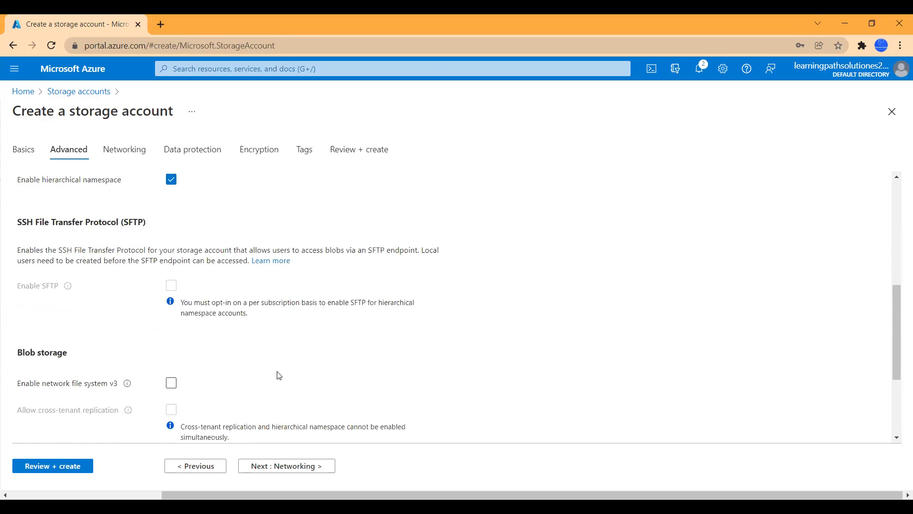
scroll(238, 375, "down", 3)
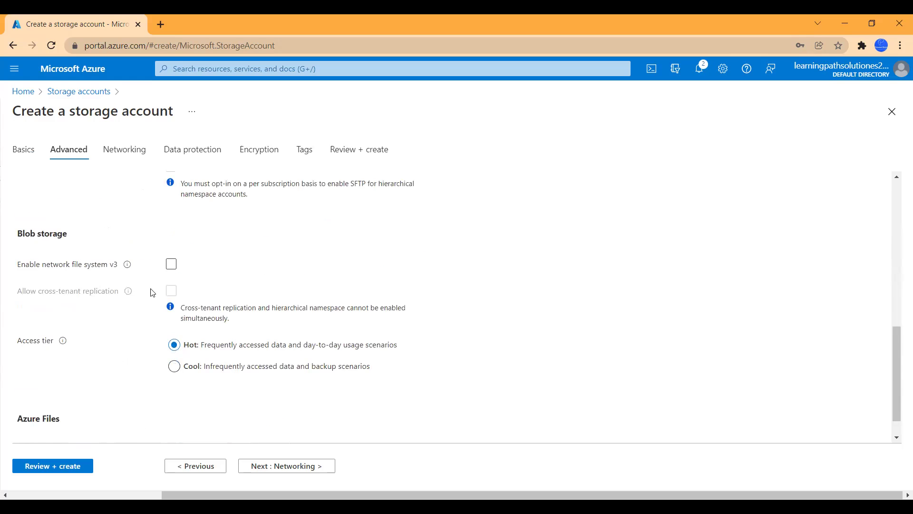
scroll(318, 347, "down", 1)
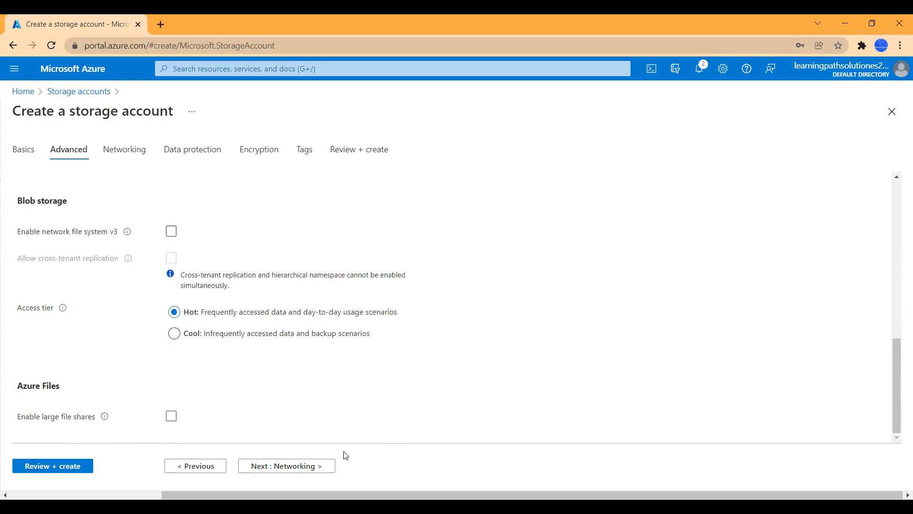
left_click(313, 466)
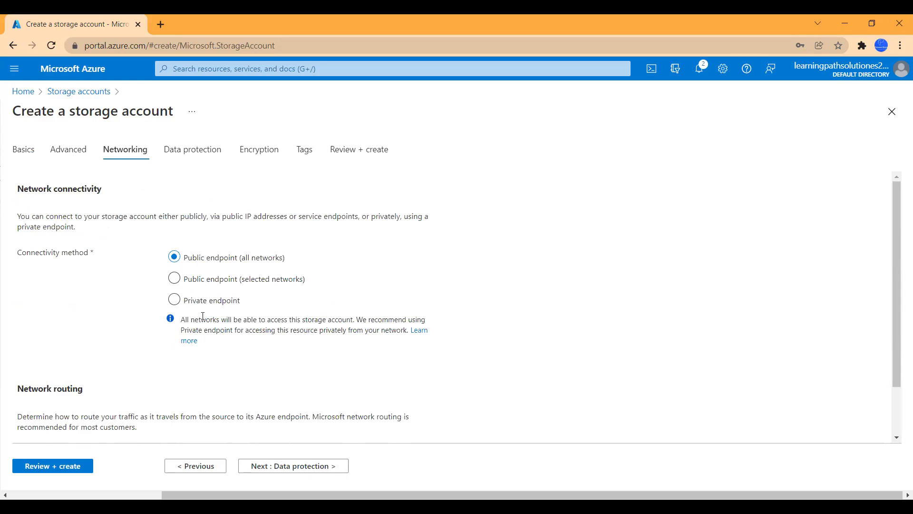
Step: Keep public endpoint networking and disable soft delete for blobs, containers and file shares
scroll(429, 318, "down", 1)
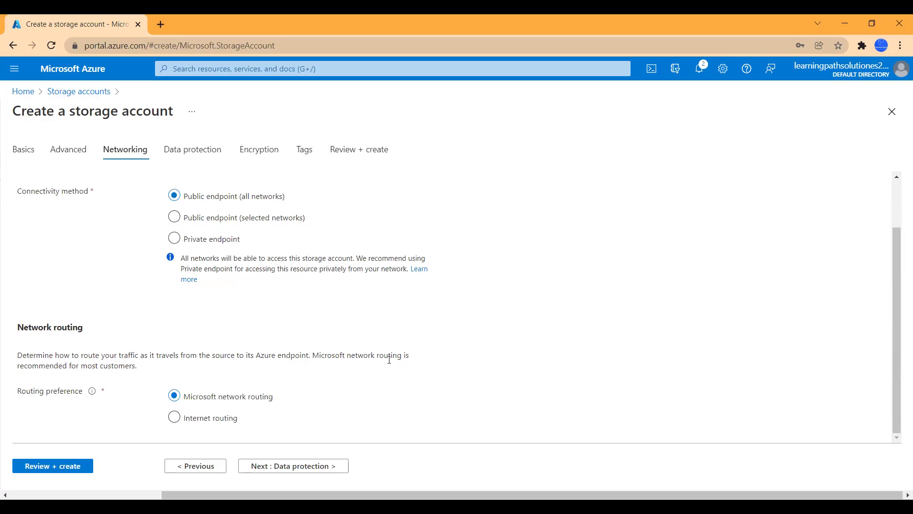
left_click(312, 470)
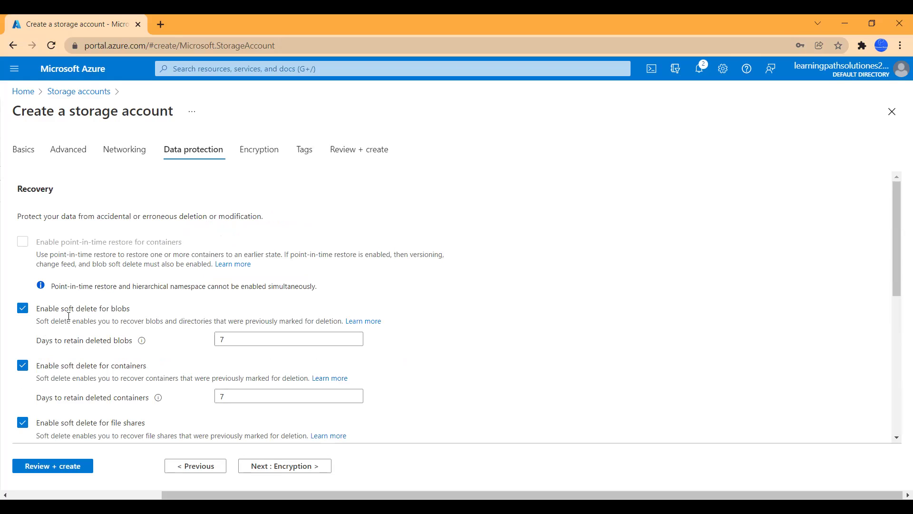
left_click(25, 310)
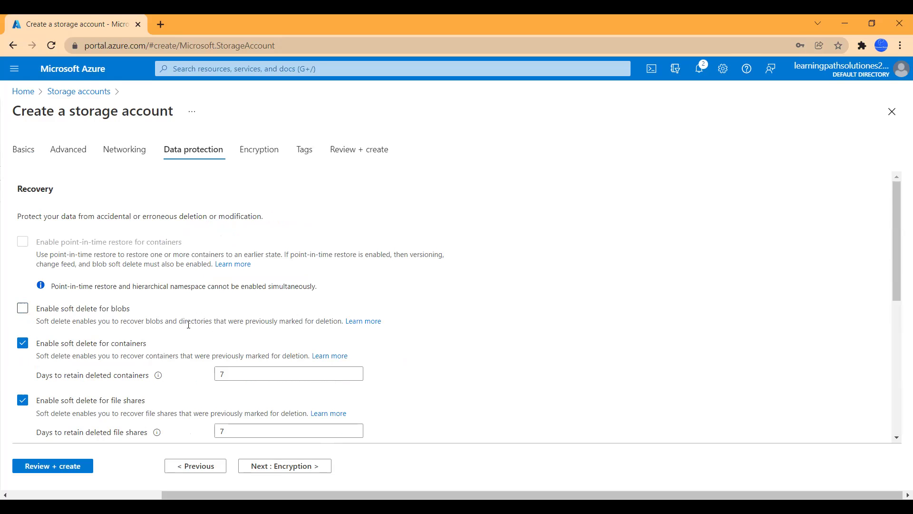
scroll(209, 347, "down", 1)
left_click(23, 284)
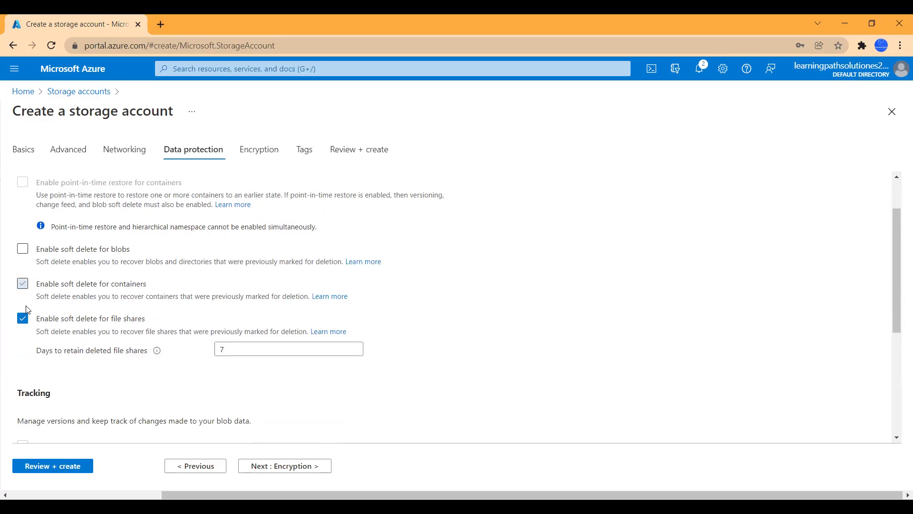
left_click(23, 319)
scroll(153, 367, "down", 5)
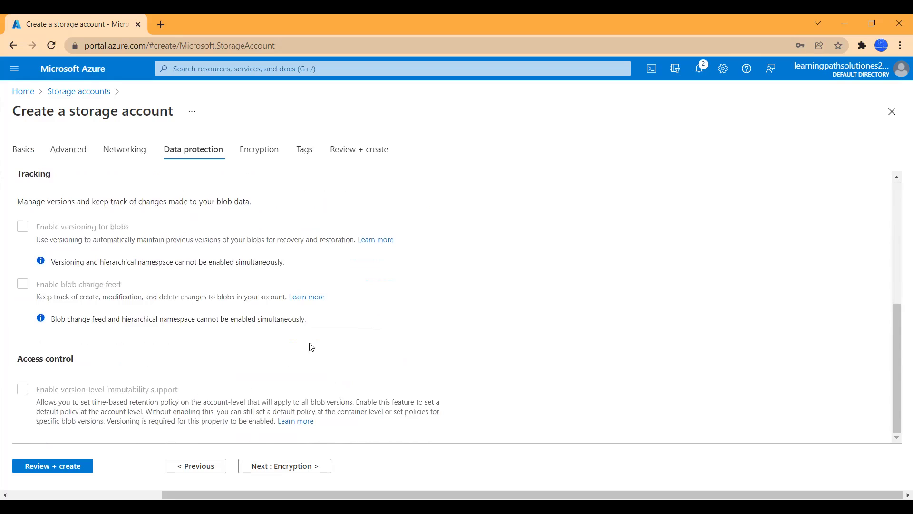
left_click(296, 467)
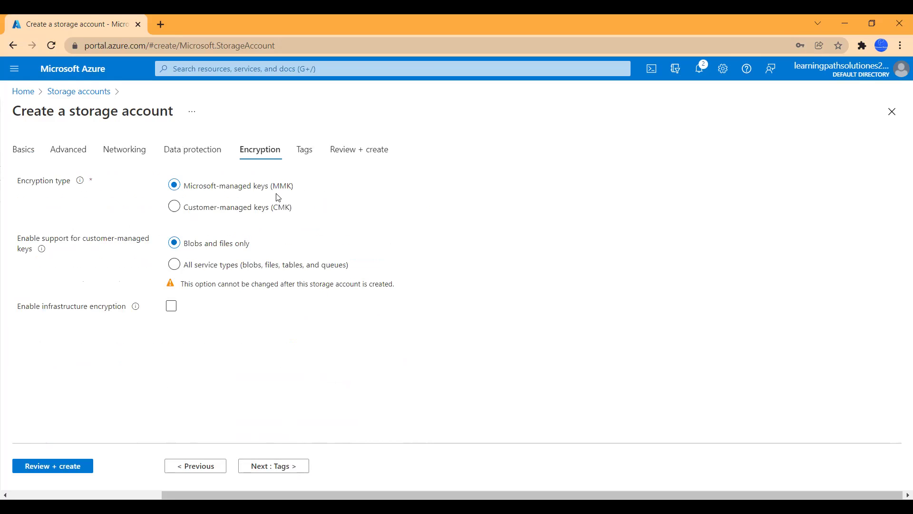
Step: Skip Tags, review the validated summary, and create the storageacctsqldb01 account
left_click(280, 467)
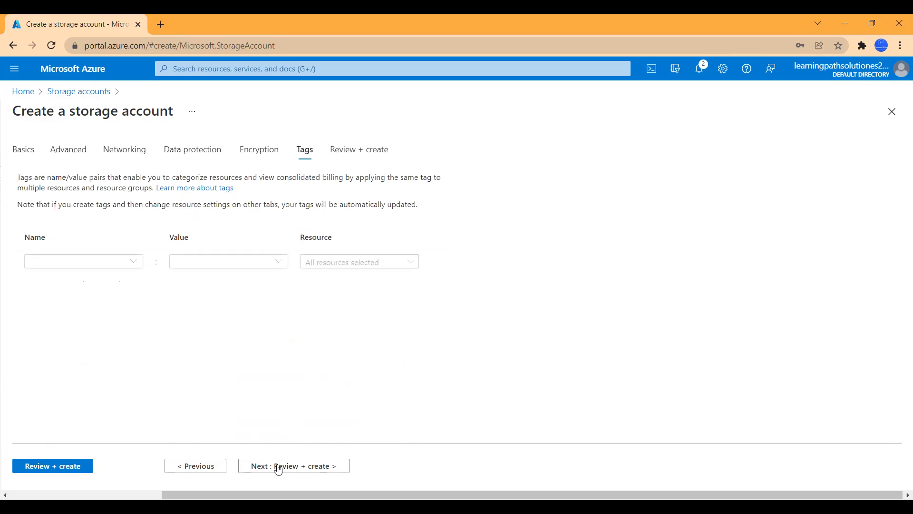
left_click(283, 468)
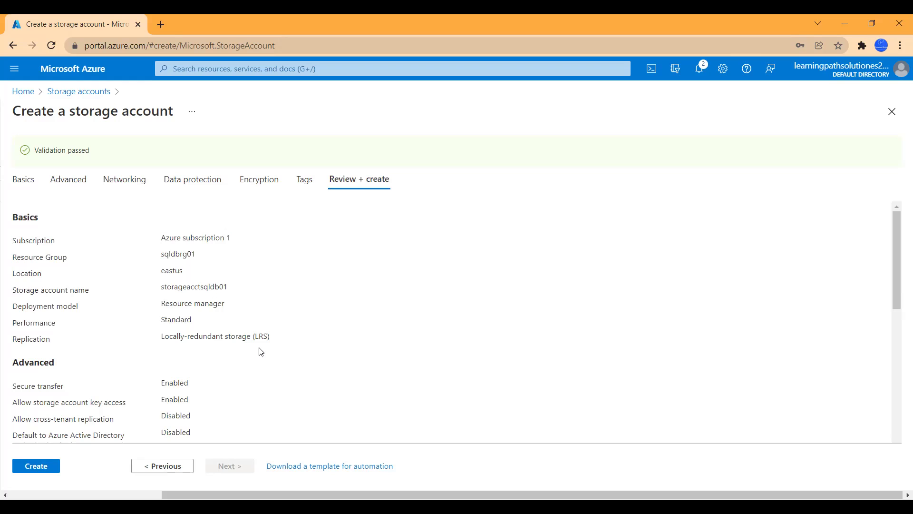
scroll(262, 355, "down", 3)
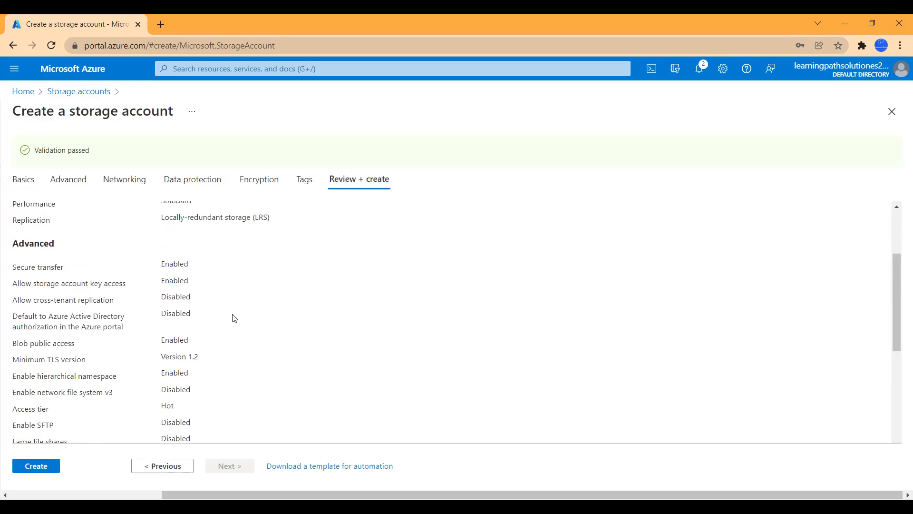
scroll(231, 357, "down", 2)
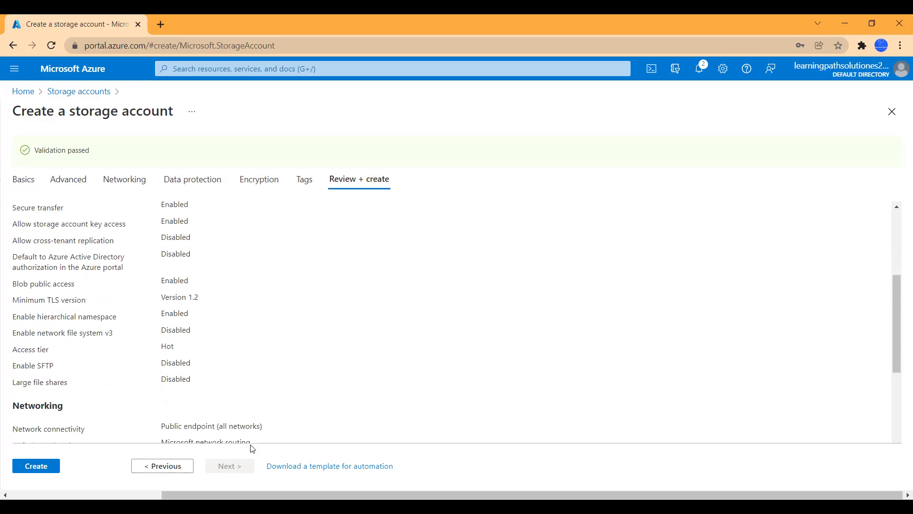
left_click(48, 474)
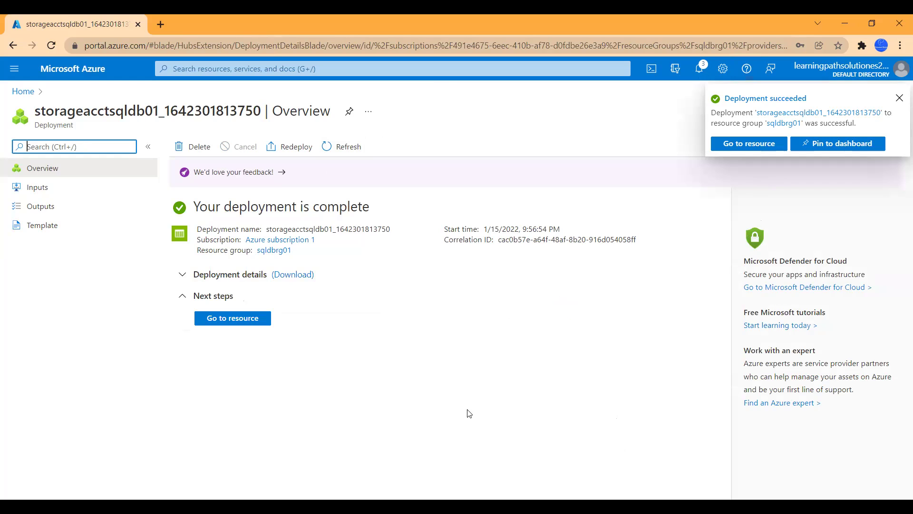
Step: Open the deployed storageacctsqldb01 account and view its Containers list
left_click(248, 320)
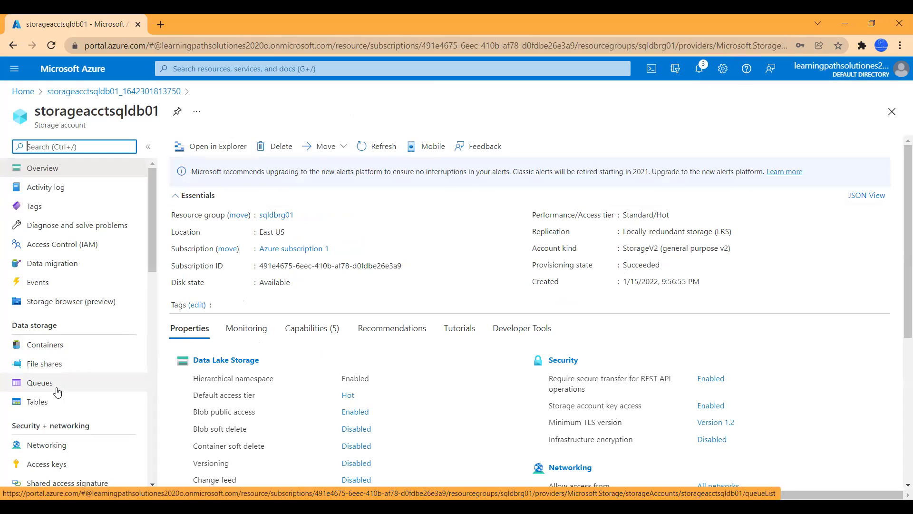
left_click(56, 351)
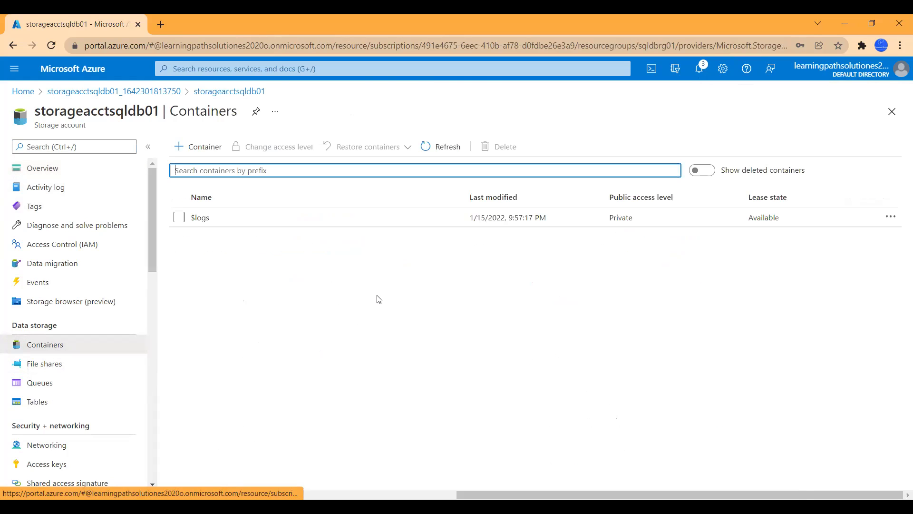
Step: Create container customer01 with public access level Container (anonymous read for containers and blobs)
left_click(206, 147)
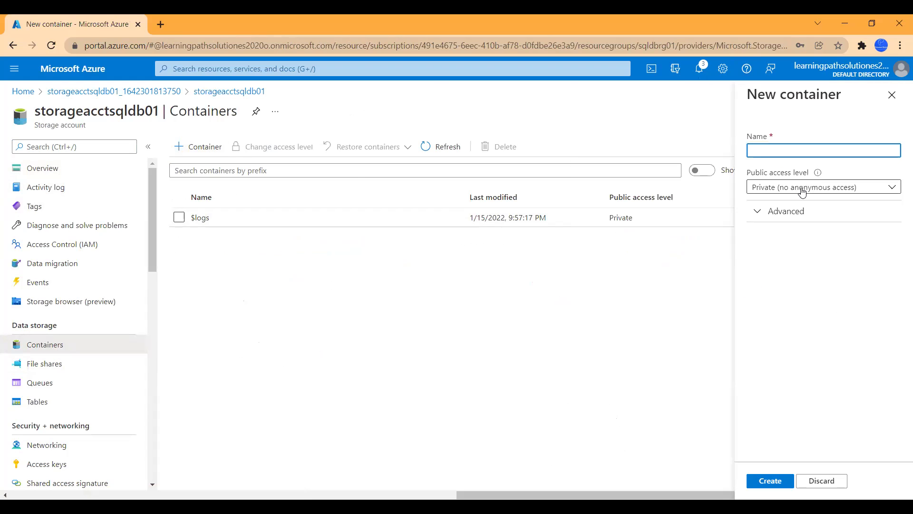
type("customer")
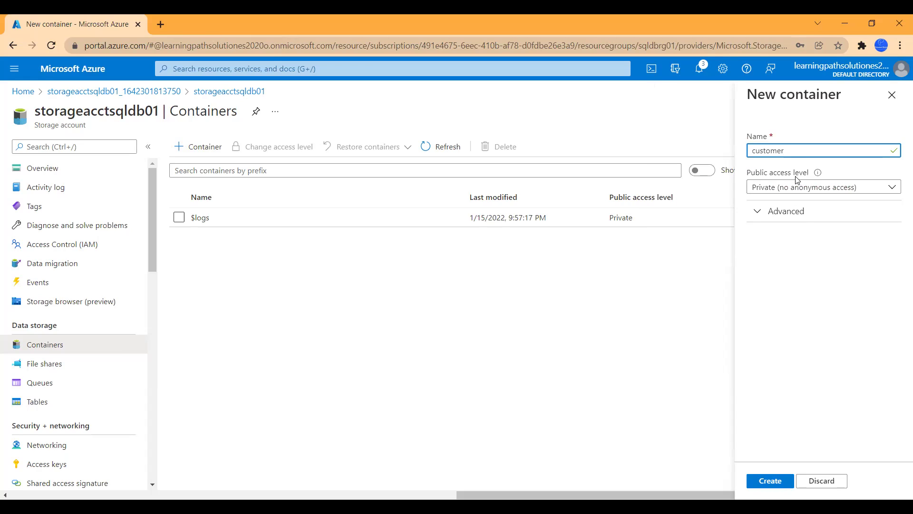
type("01")
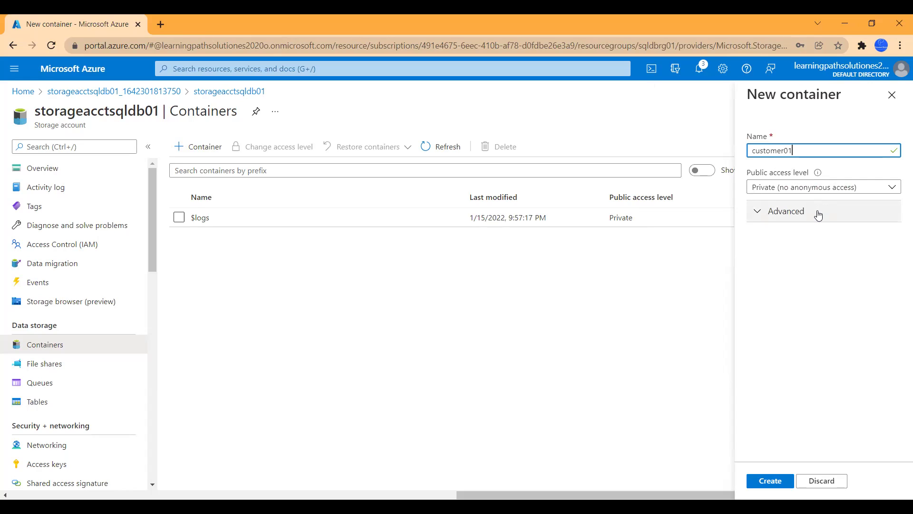
left_click(825, 193)
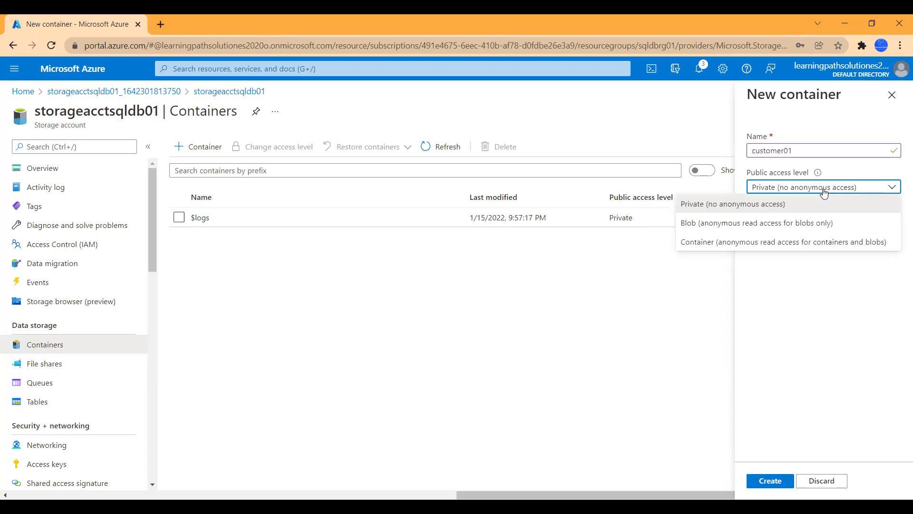
left_click(757, 243)
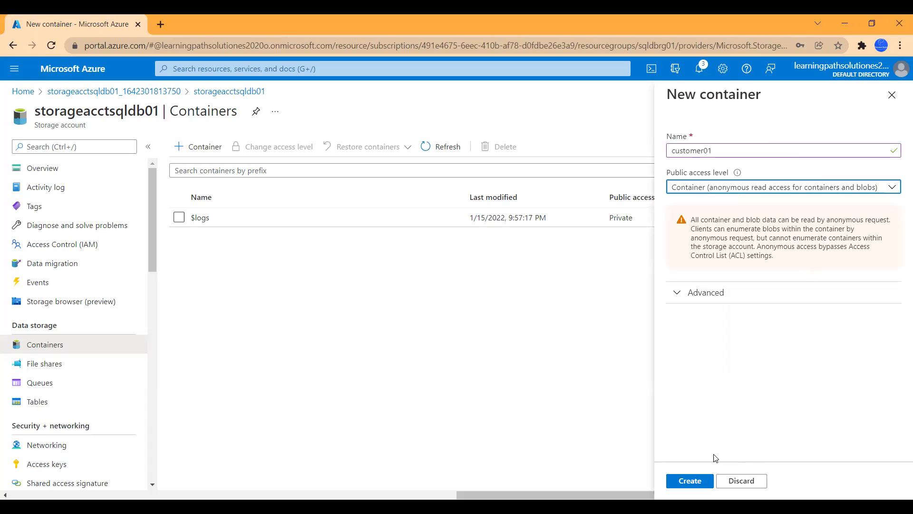
left_click(675, 292)
left_click(675, 292)
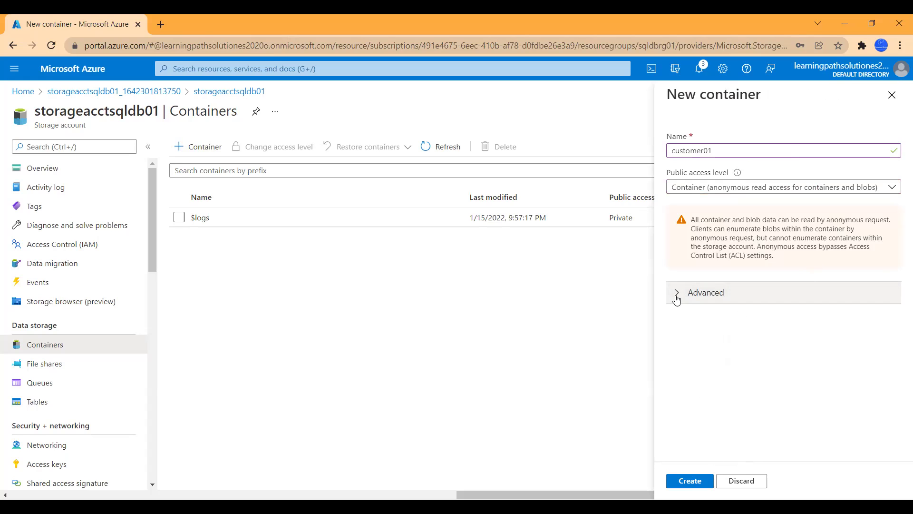
left_click(695, 484)
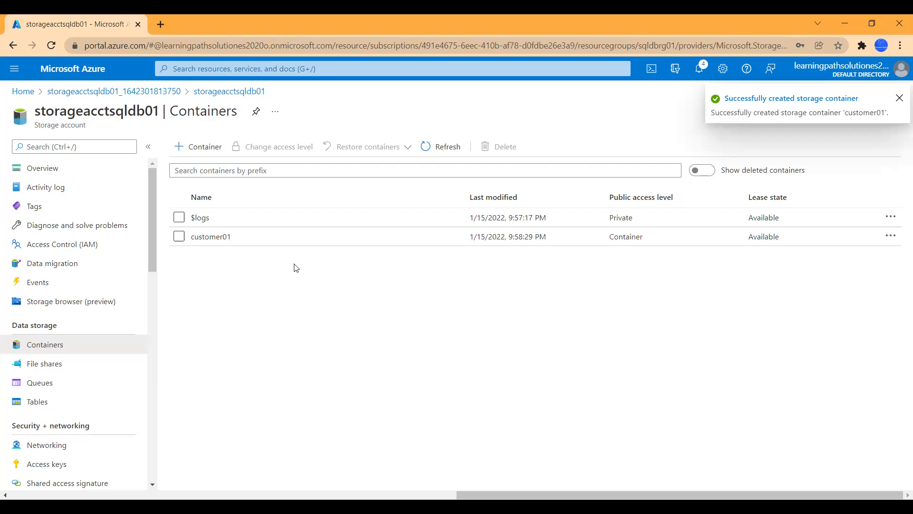
Step: Add a sqldata directory inside customer01, then return to the portal home
left_click(223, 241)
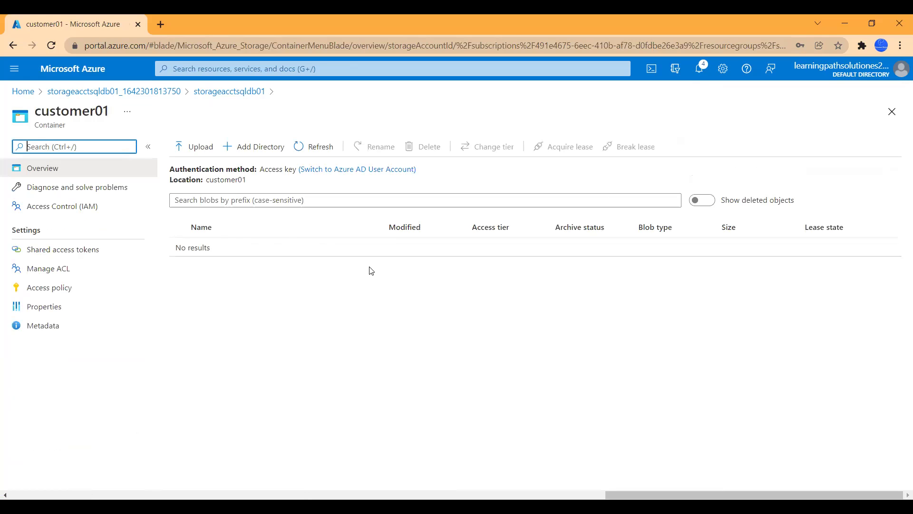
left_click(261, 152)
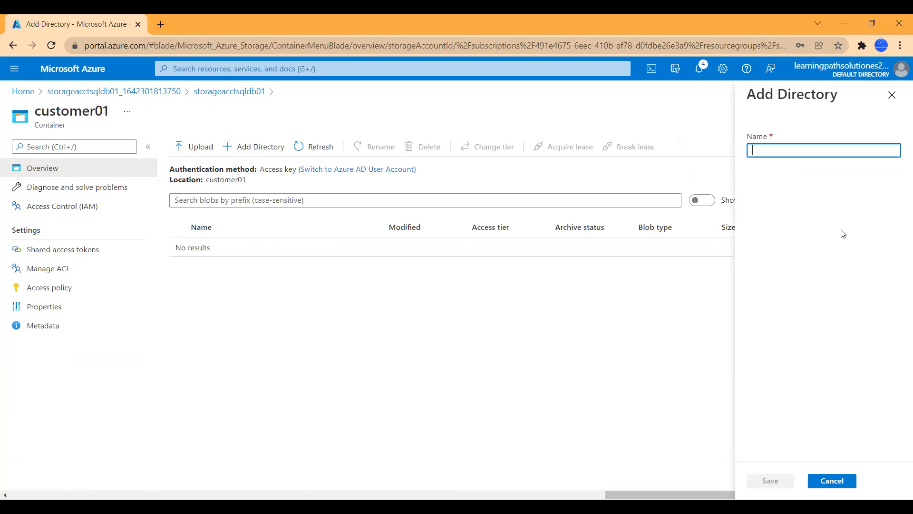
type("sqldata")
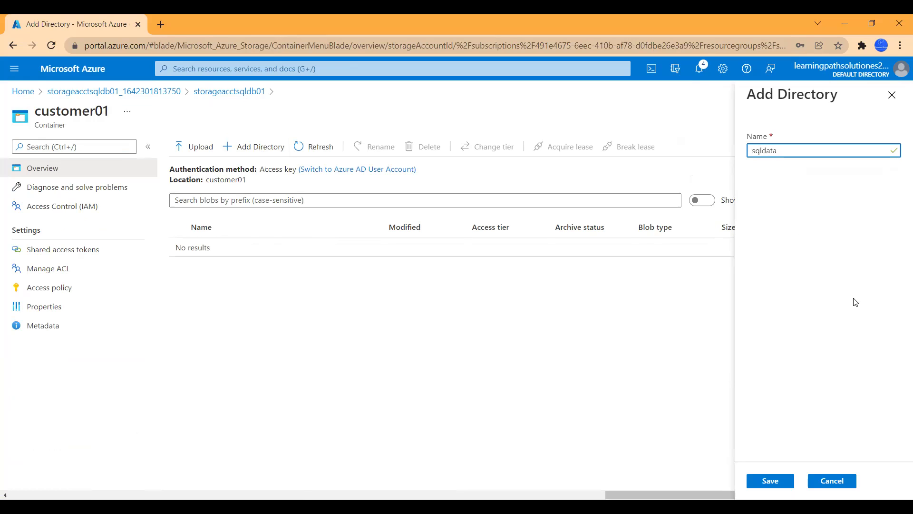
left_click(777, 484)
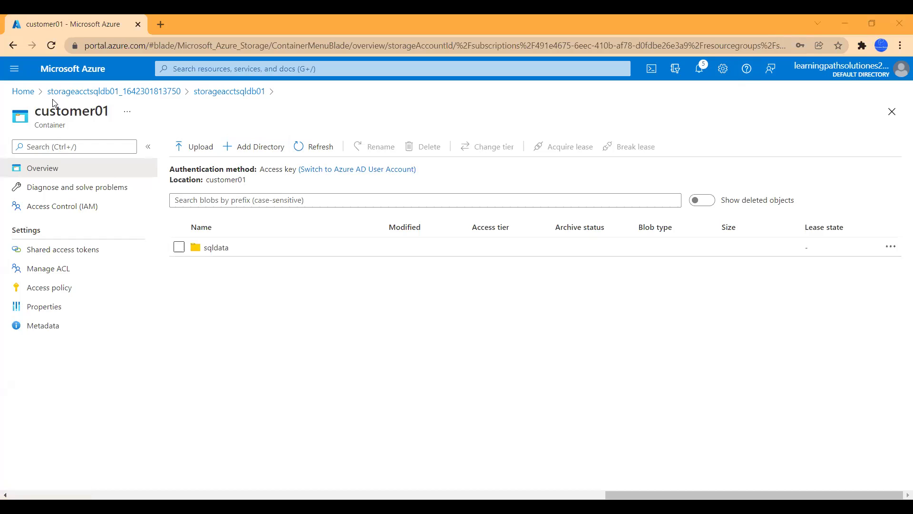
left_click(29, 91)
Step: Open the adf-sqldbadls factory in resource group sqldbrg01 and launch Data Factory Studio
left_click(299, 151)
left_click(60, 241)
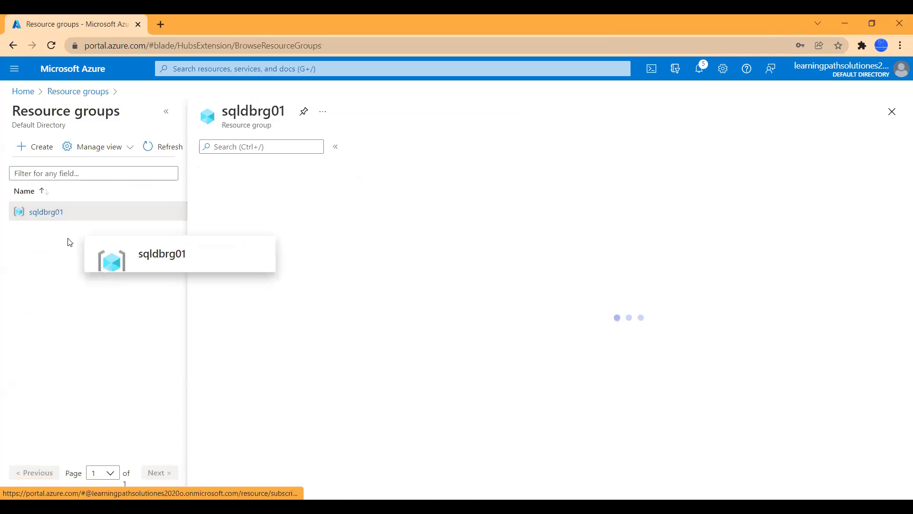
scroll(552, 363, "down", 1)
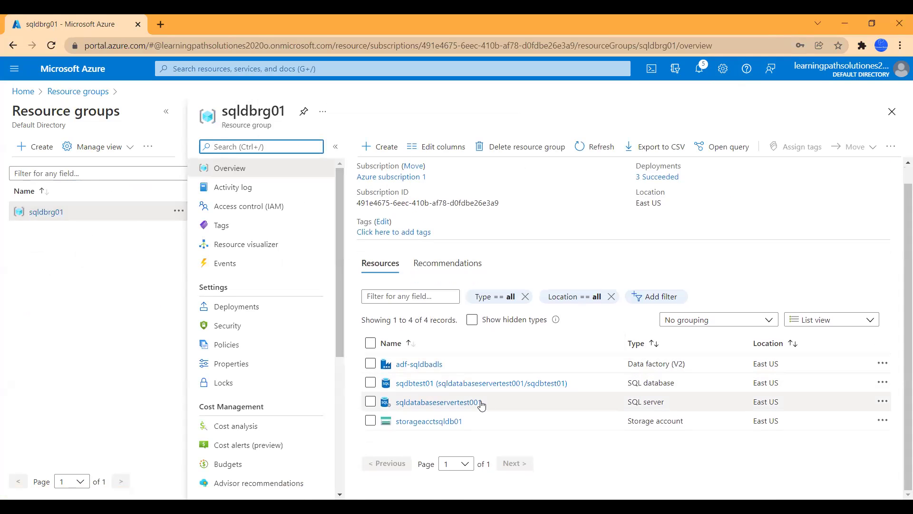
left_click(431, 365)
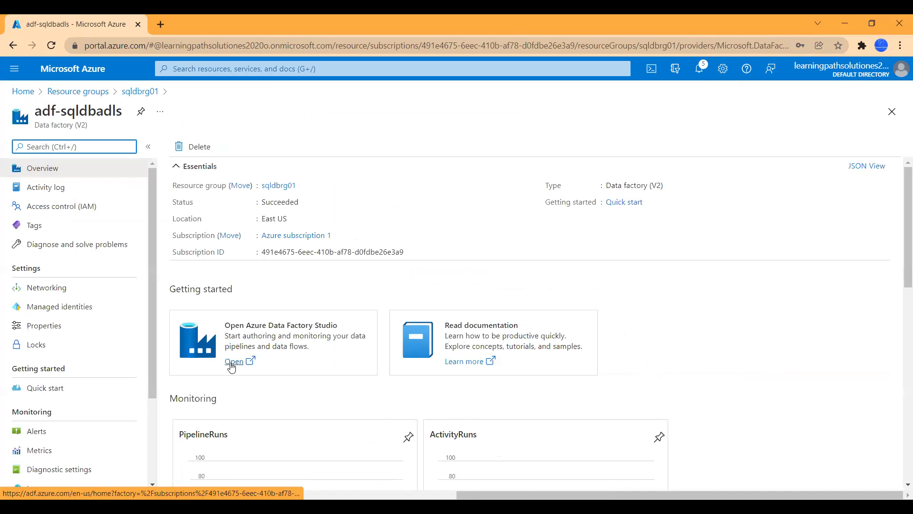
left_click(232, 363)
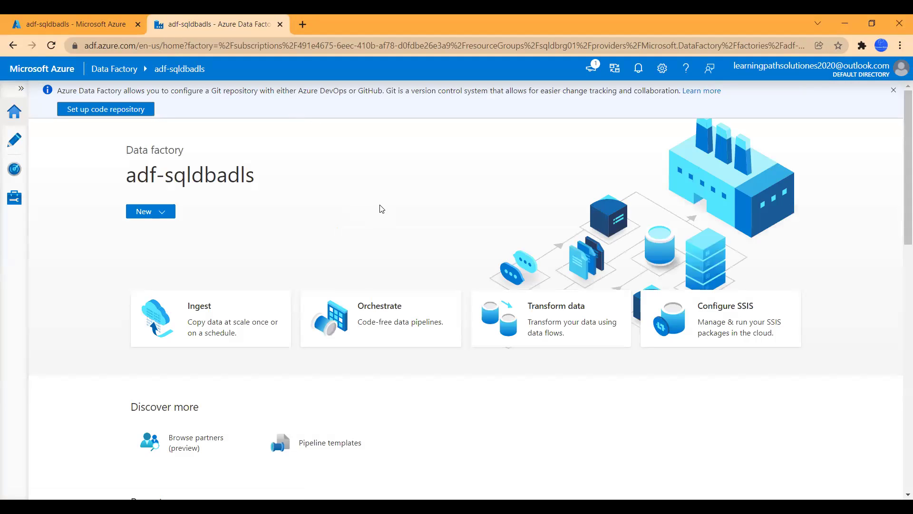
Step: Start the Copy Data tool as a built-in copy task set to run once now
scroll(370, 388, "down", 5)
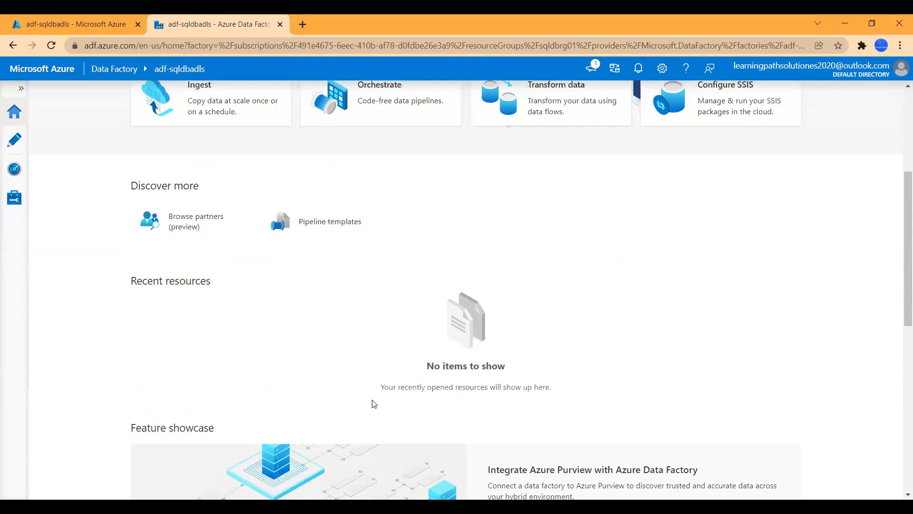
scroll(380, 404, "down", 2)
scroll(409, 402, "up", 7)
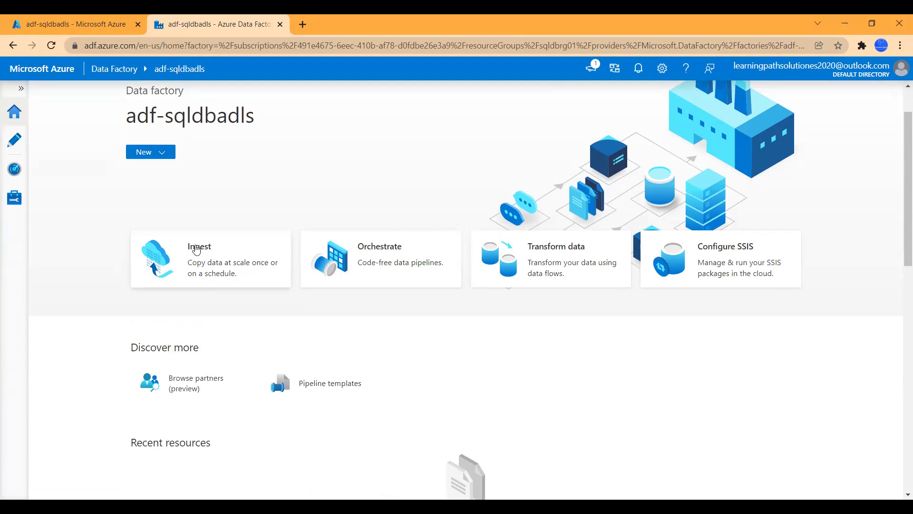
left_click(197, 250)
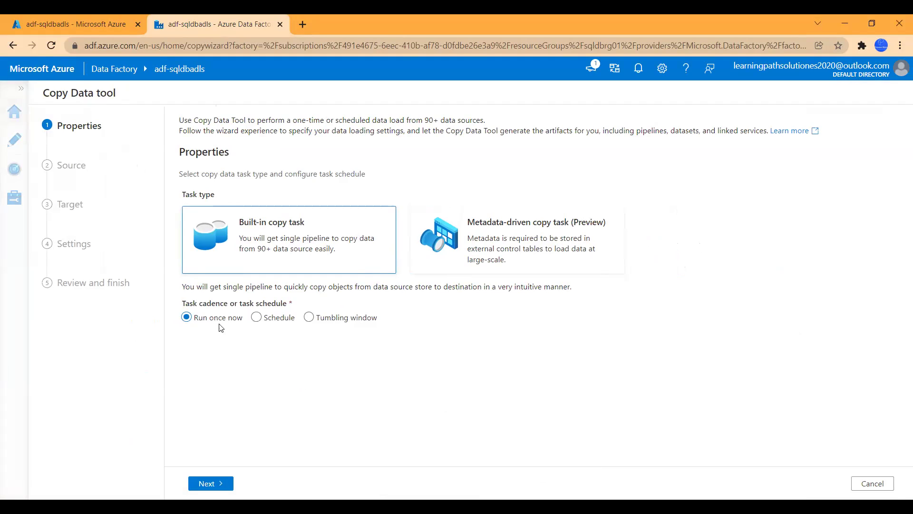
left_click(211, 484)
Step: Choose Azure SQL Database as the source type
left_click(351, 170)
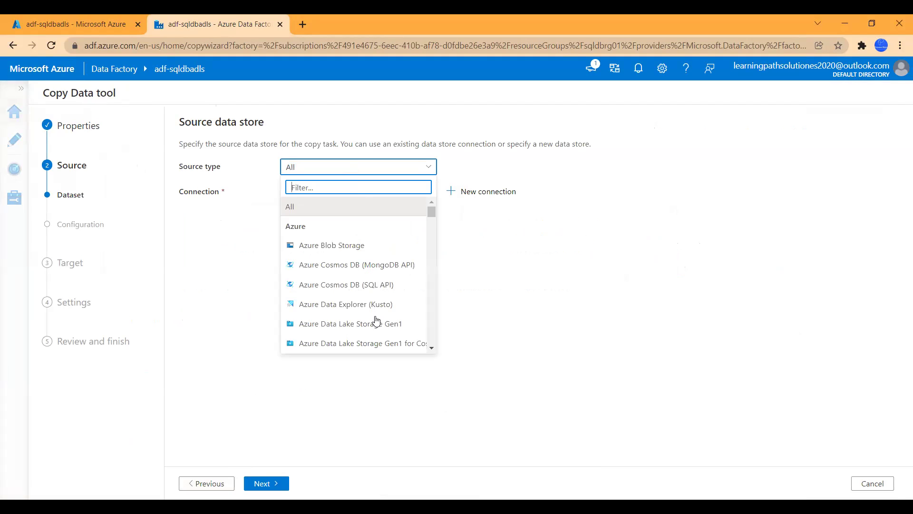
scroll(375, 321, "down", 1)
scroll(390, 305, "down", 1)
scroll(399, 291, "down", 1)
scroll(398, 293, "up", 3)
scroll(366, 259, "down", 1)
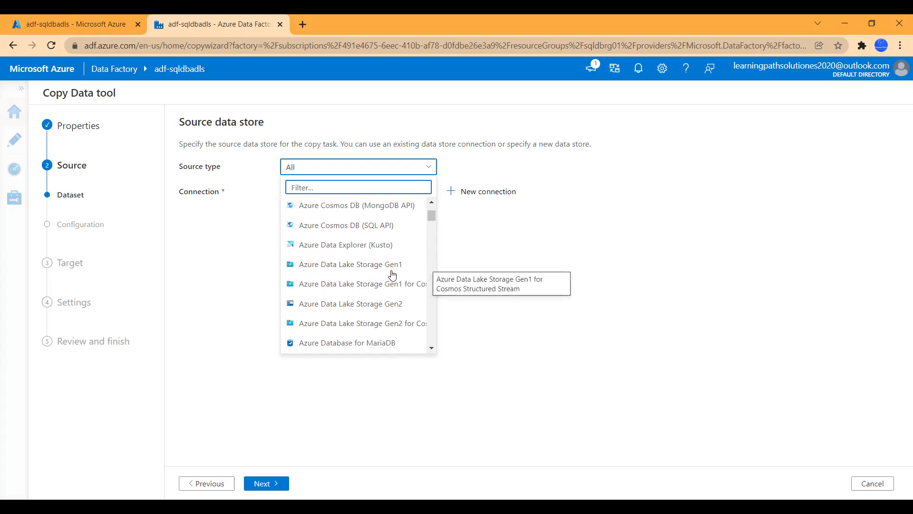
scroll(405, 323, "down", 2)
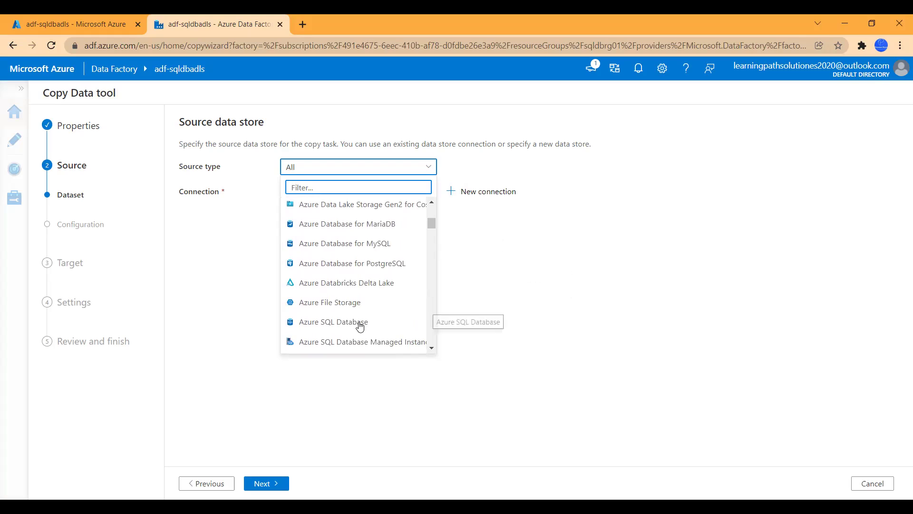
left_click(342, 324)
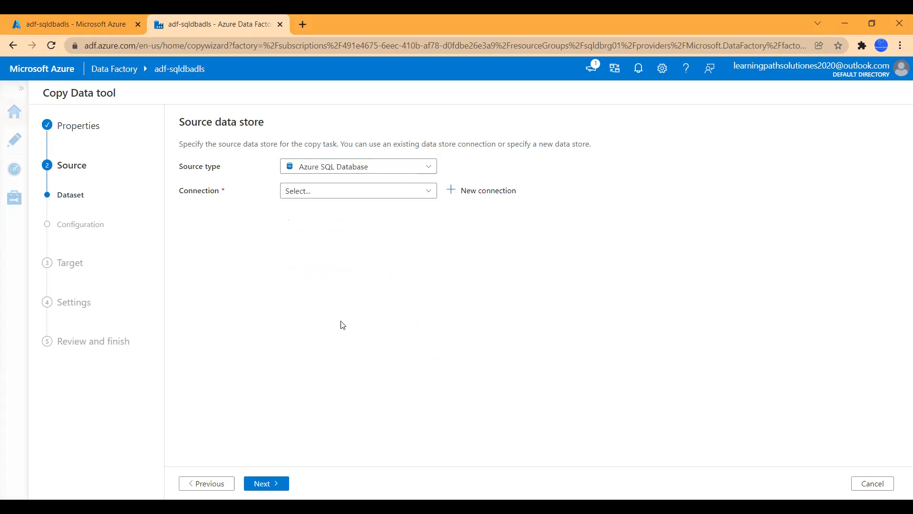
Step: Check for existing source connections, find none, and begin a new connection
left_click(424, 194)
left_click(487, 225)
left_click(462, 196)
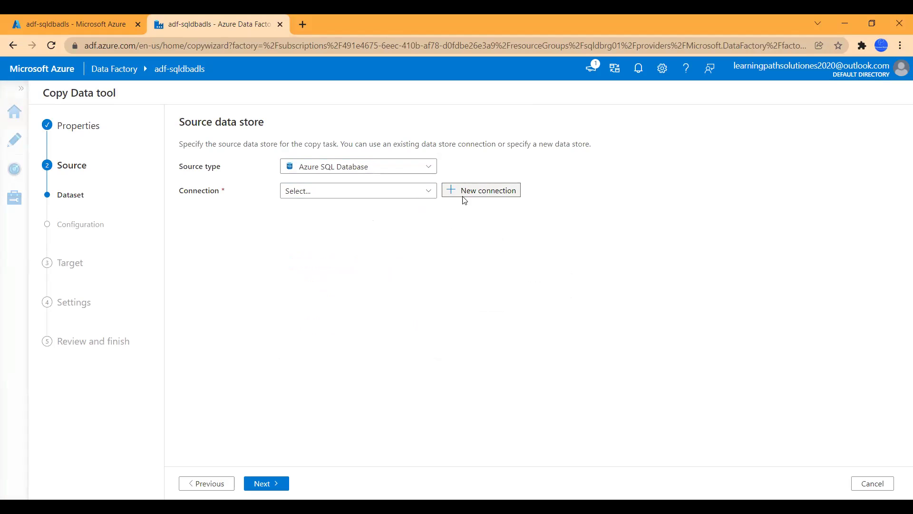
Step: Point the connection at Azure subscription 1, server sqldatabaseservertest001, database sqldbtest01
scroll(681, 336, "down", 1)
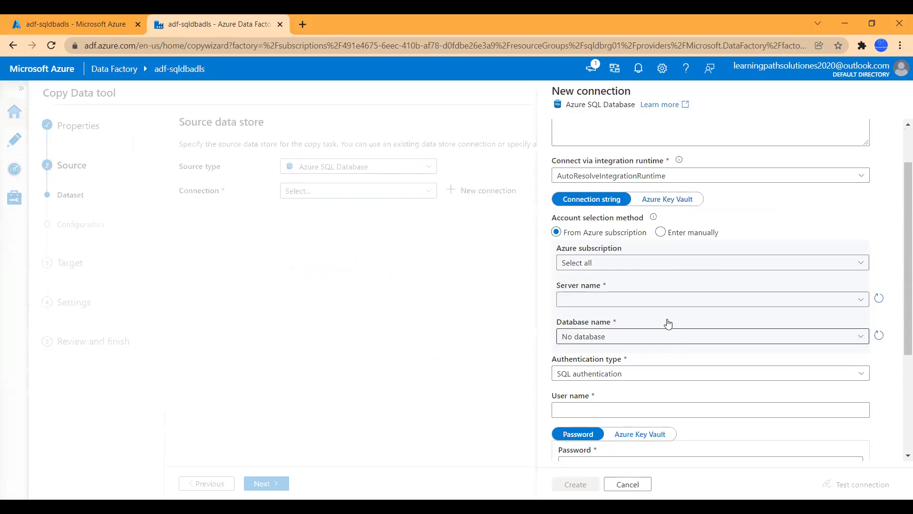
left_click(602, 264)
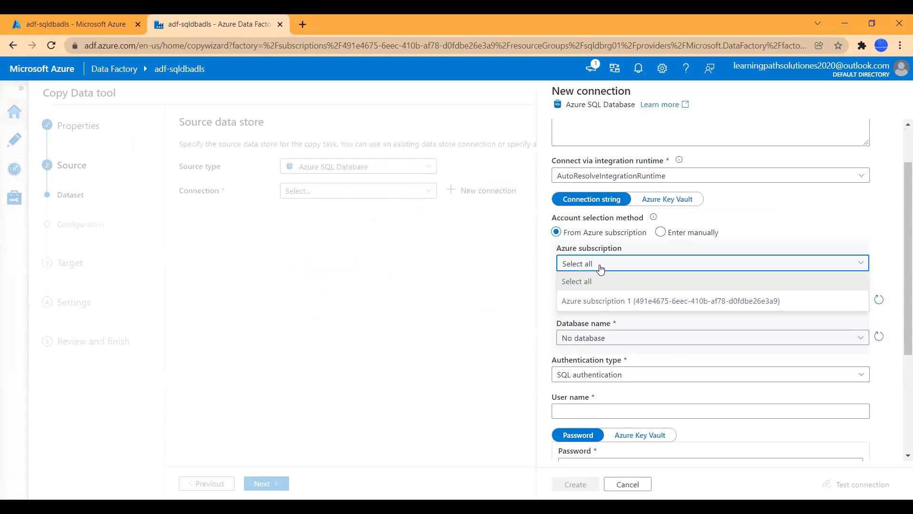
left_click(611, 309)
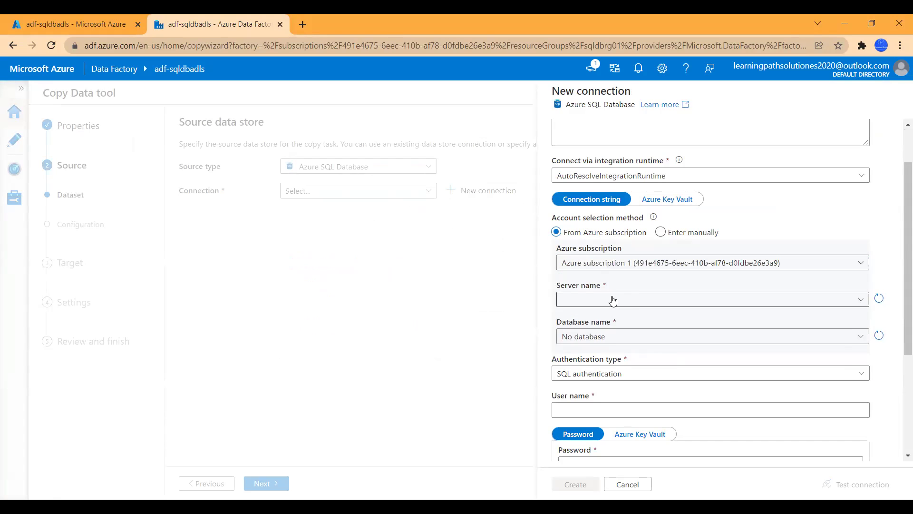
left_click(628, 305)
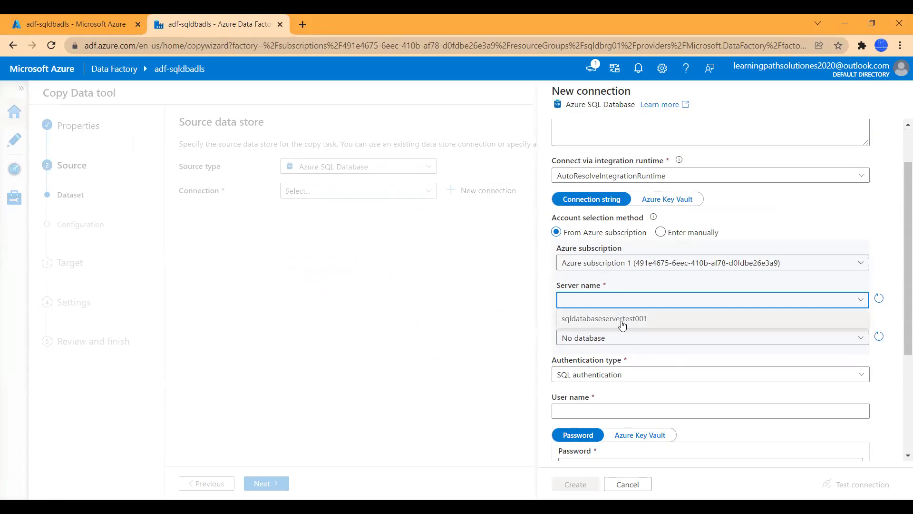
left_click(621, 317)
left_click(617, 338)
left_click(599, 375)
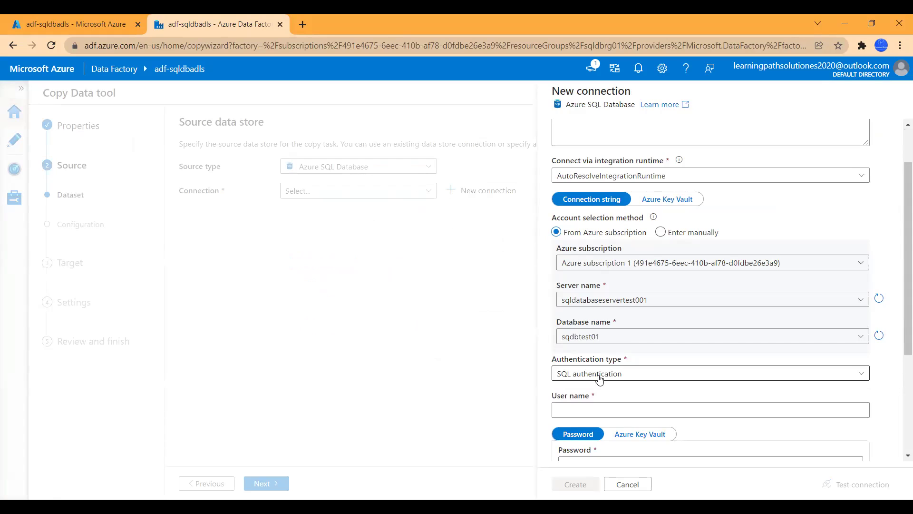
Step: Enter the SQL login user name and password, test, and create AzureSqlDatabase1
scroll(631, 390, "down", 1)
left_click(602, 350)
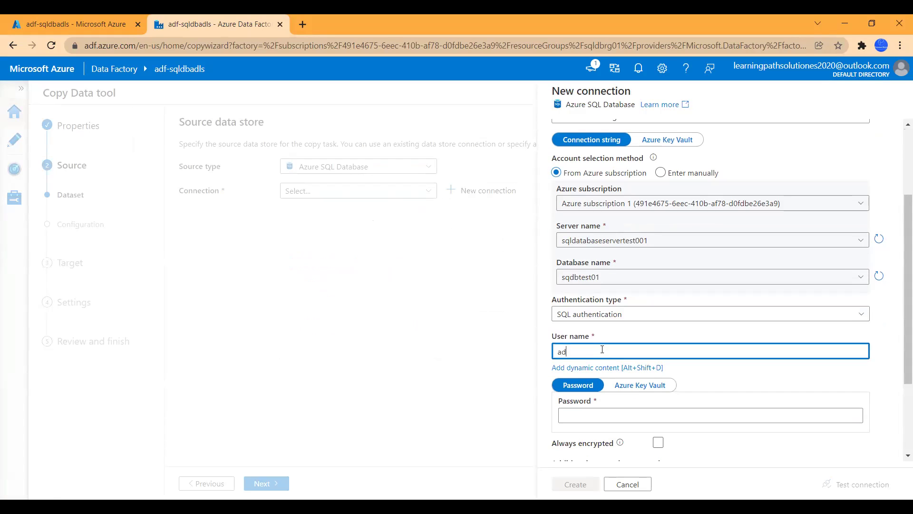
type("admin01")
left_click(599, 416)
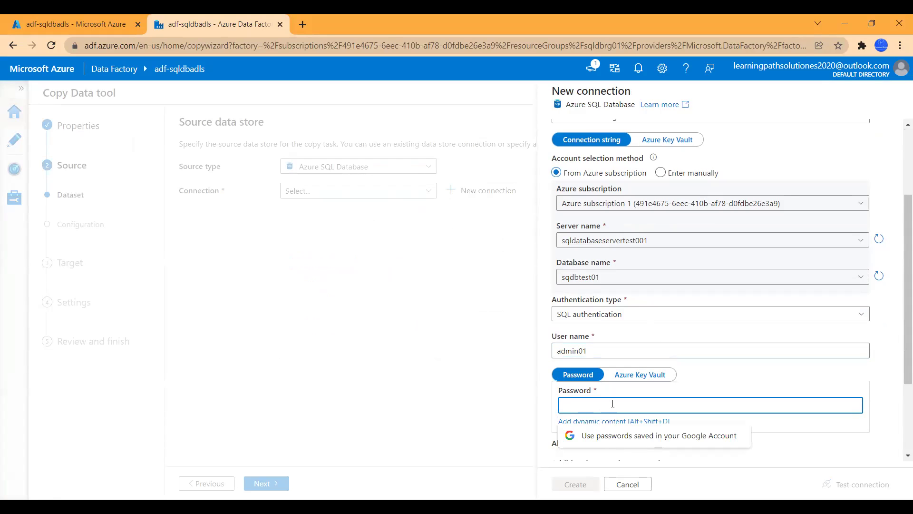
type("••••")
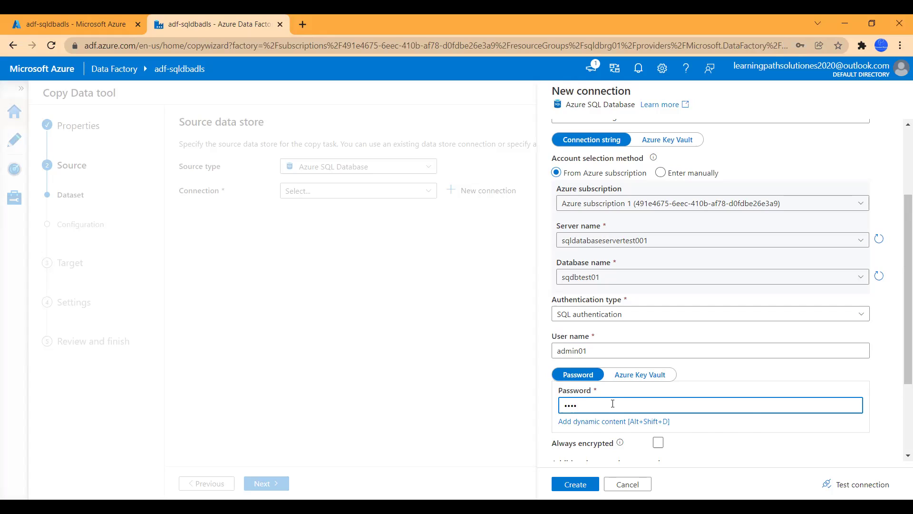
key("BackSpace")
key("BackSpace")
key("BackSpace")
key("BackSpace")
type("•••••••")
scroll(807, 396, "down", 3)
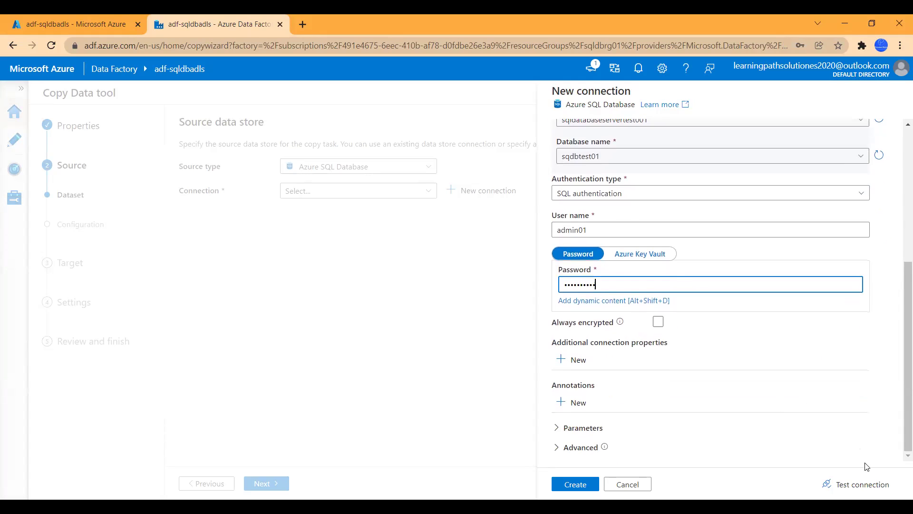
left_click(867, 484)
scroll(840, 404, "up", 5)
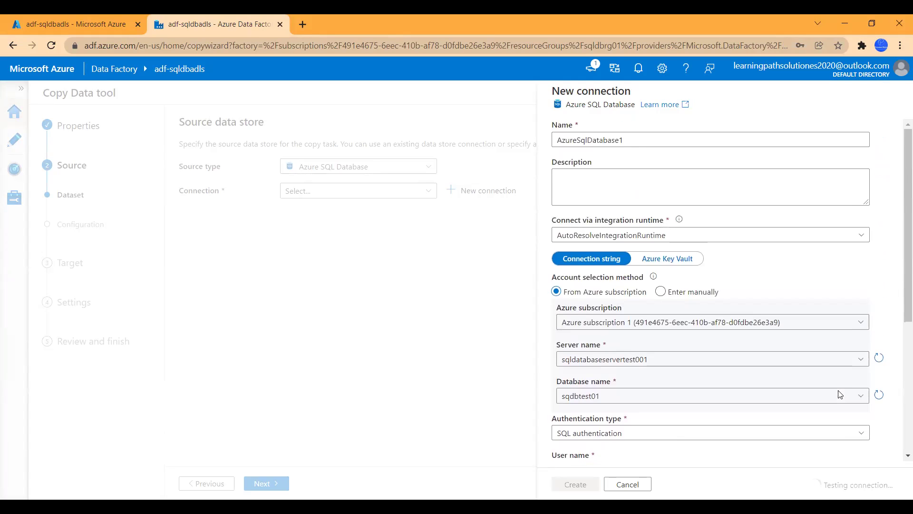
scroll(809, 428, "down", 1)
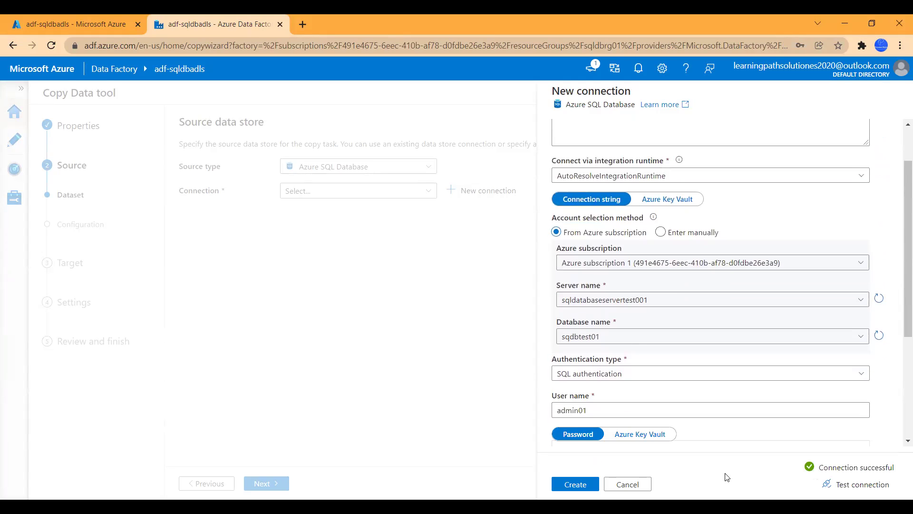
left_click(577, 487)
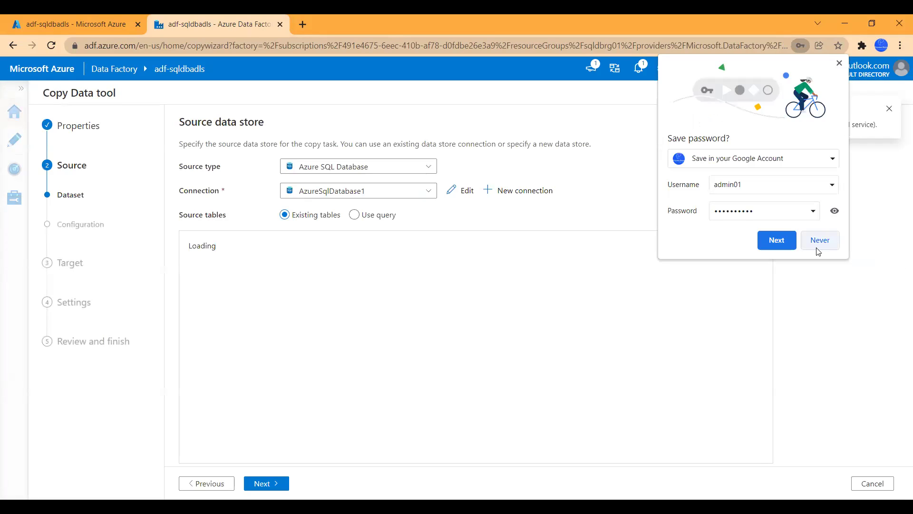
left_click(890, 109)
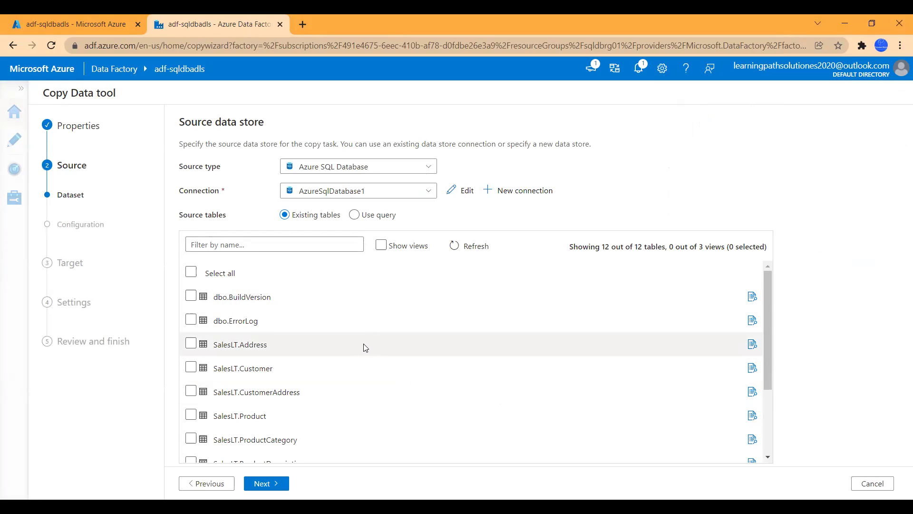
Step: Select the SalesLT.Customer table as the source and continue to Apply filter
scroll(304, 358, "down", 1)
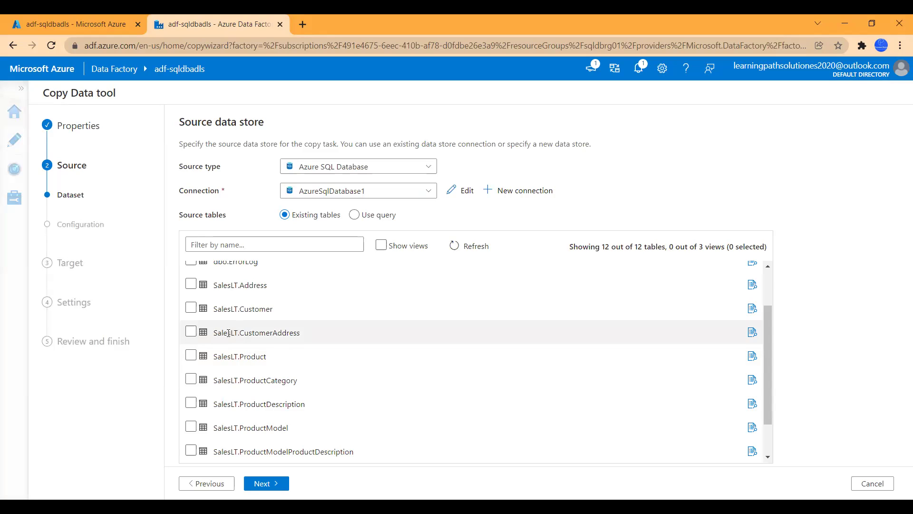
left_click(190, 308)
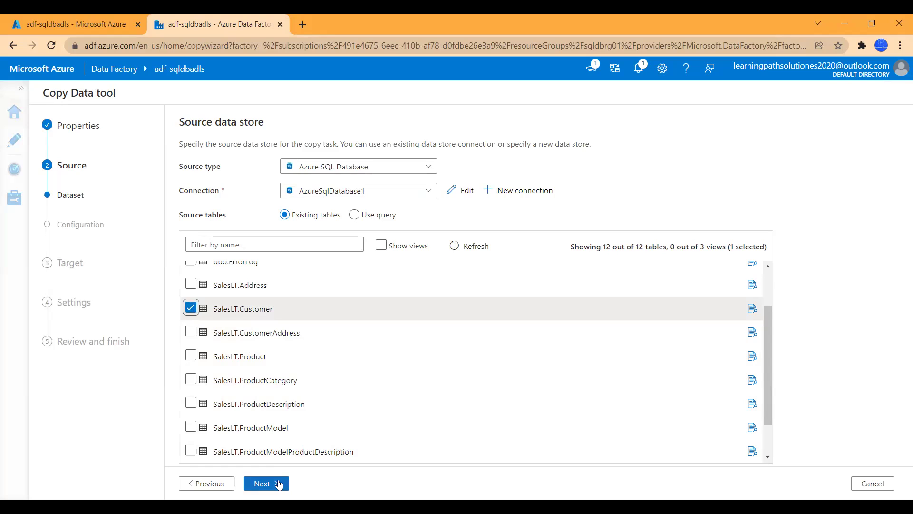
left_click(267, 483)
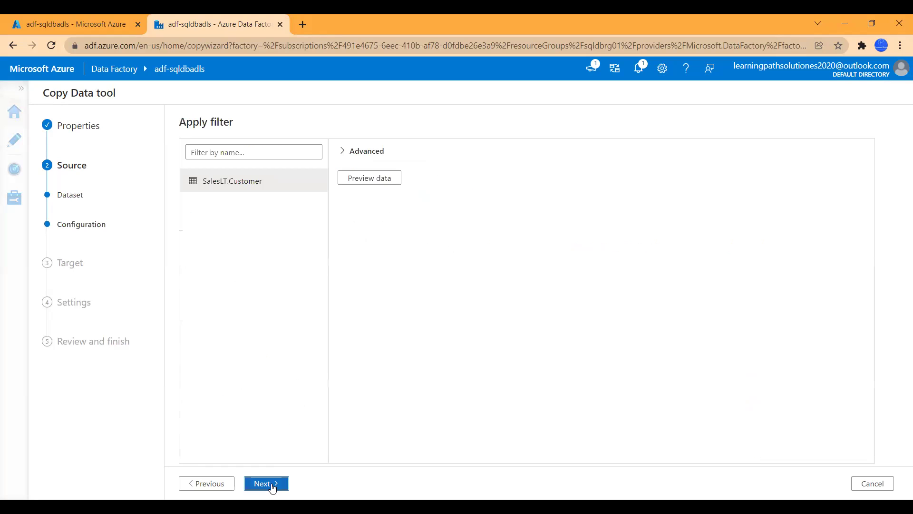
Step: Expand Advanced options and preview the SalesLT.Customer rows, scrolling across all columns
left_click(345, 152)
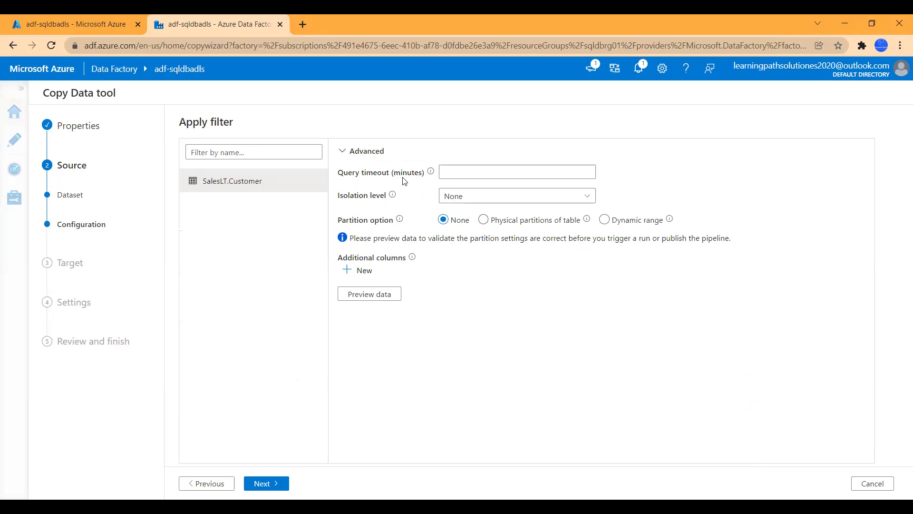
left_click(376, 294)
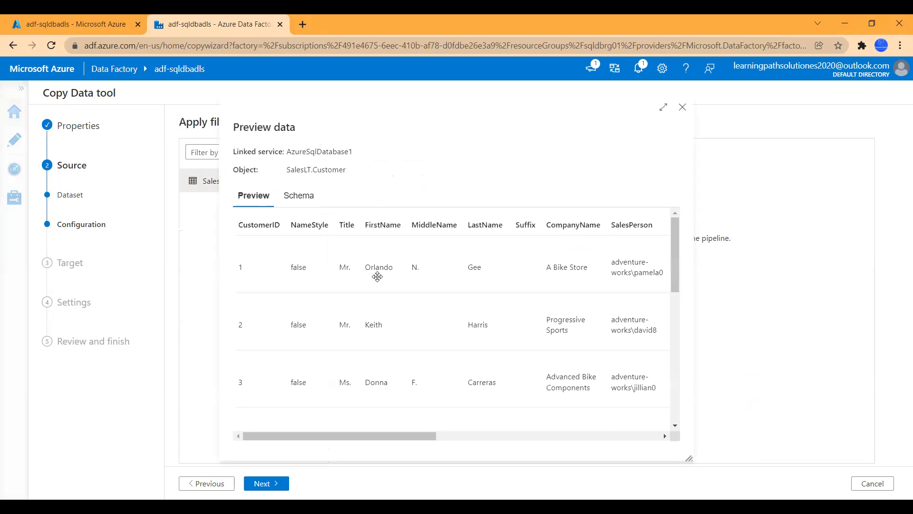
left_click_drag(375, 436, 354, 419)
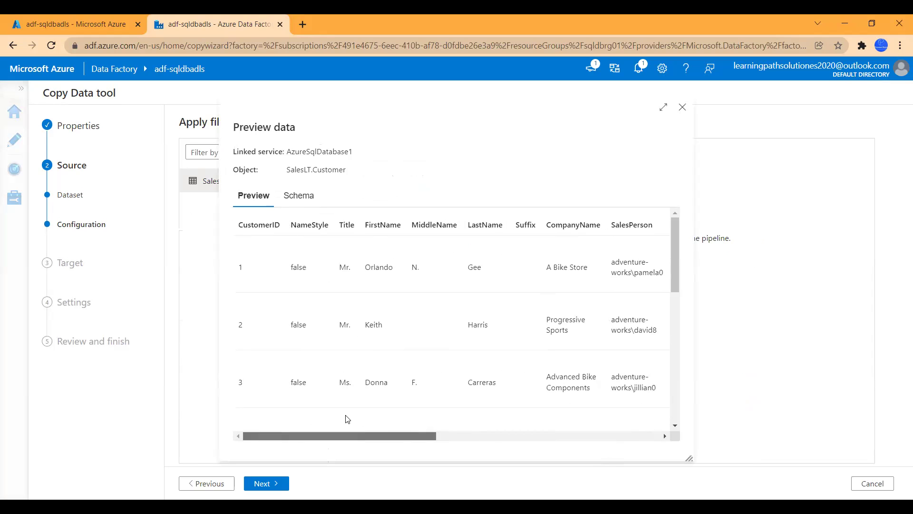
left_click_drag(416, 440, 627, 440)
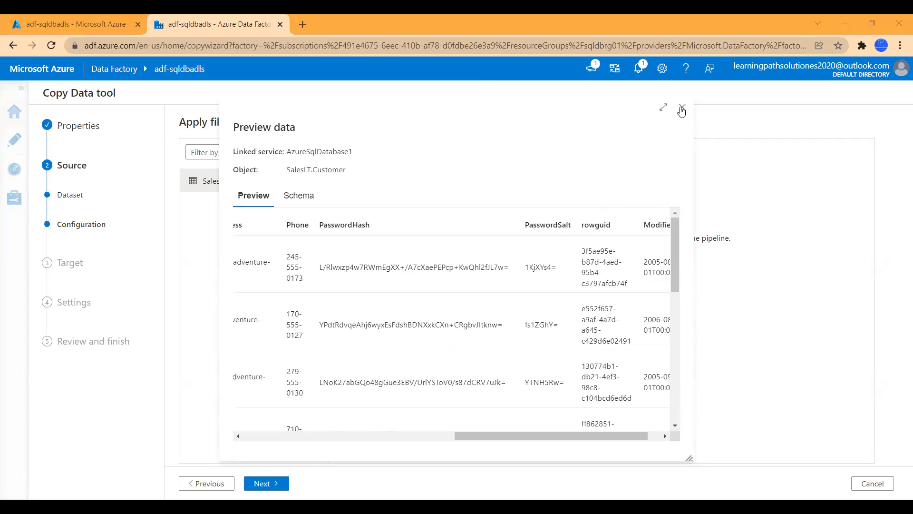
left_click(682, 108)
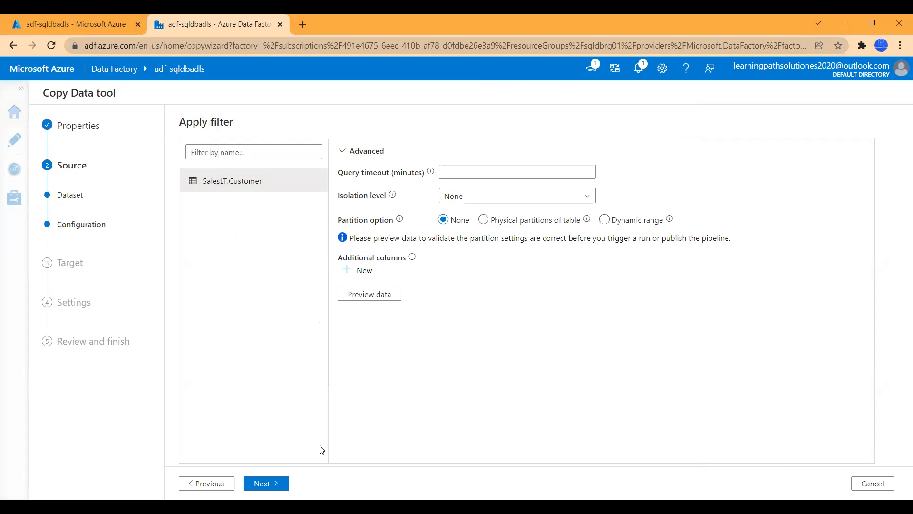
Step: Move to the destination step and choose Azure Data Lake Storage Gen2 as target type
left_click(265, 485)
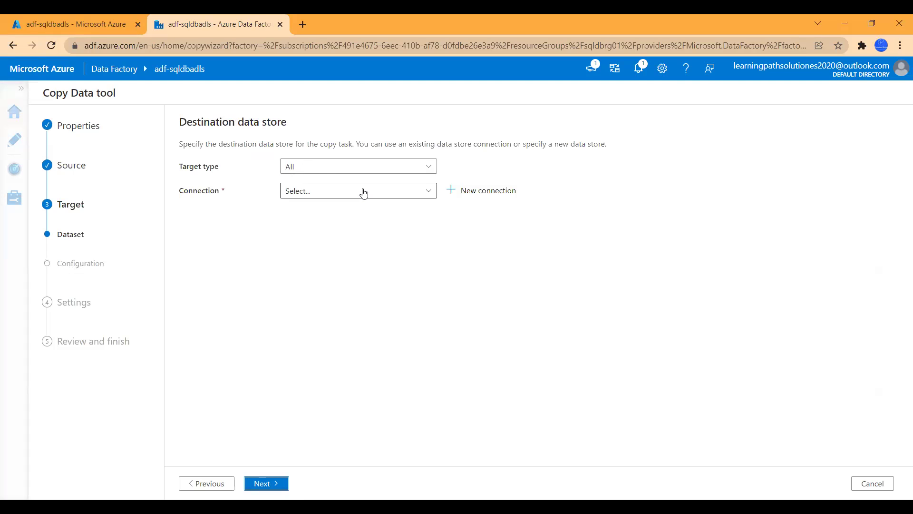
left_click(384, 169)
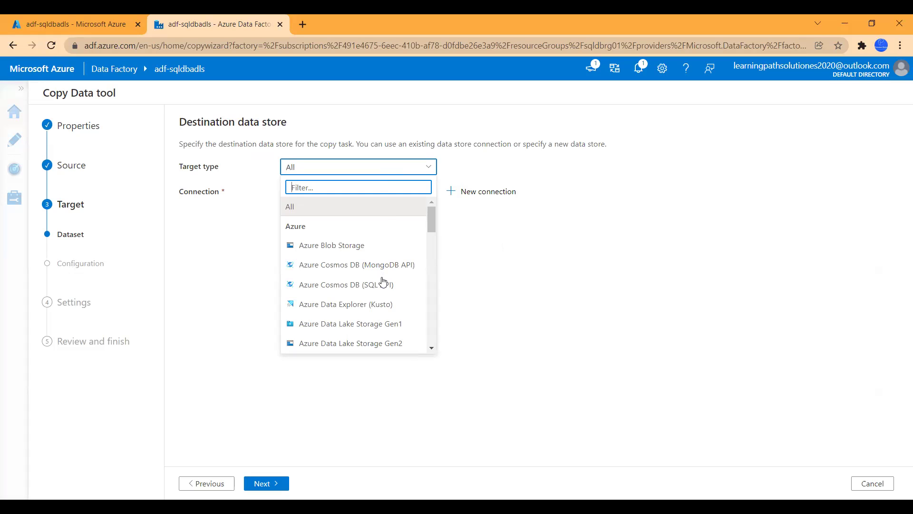
scroll(384, 282, "down", 3)
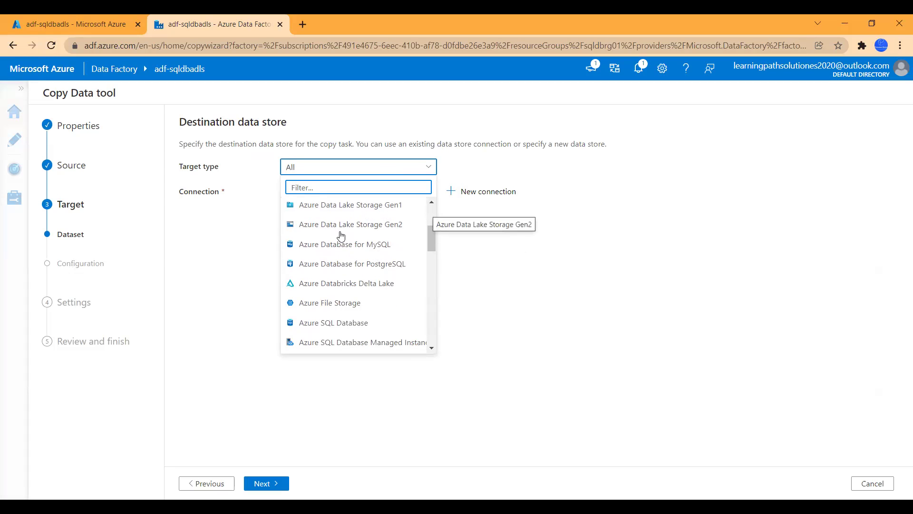
left_click(360, 227)
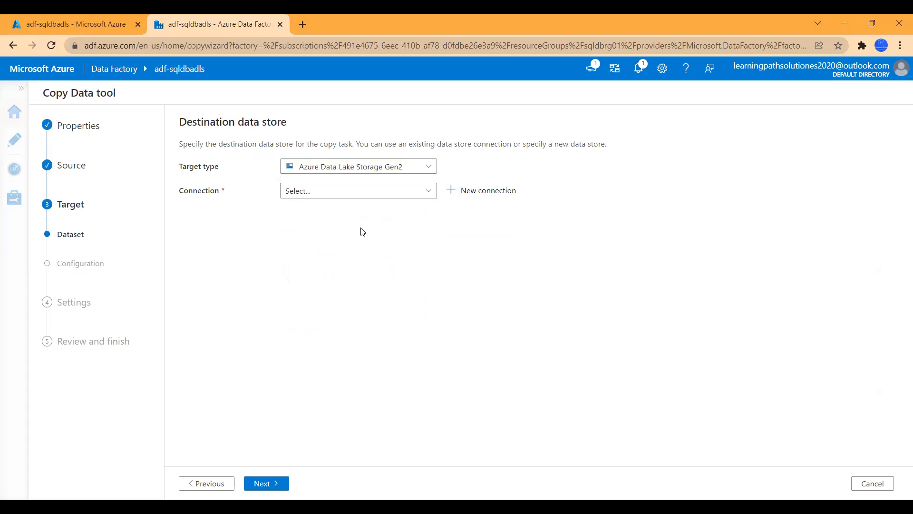
left_click(405, 196)
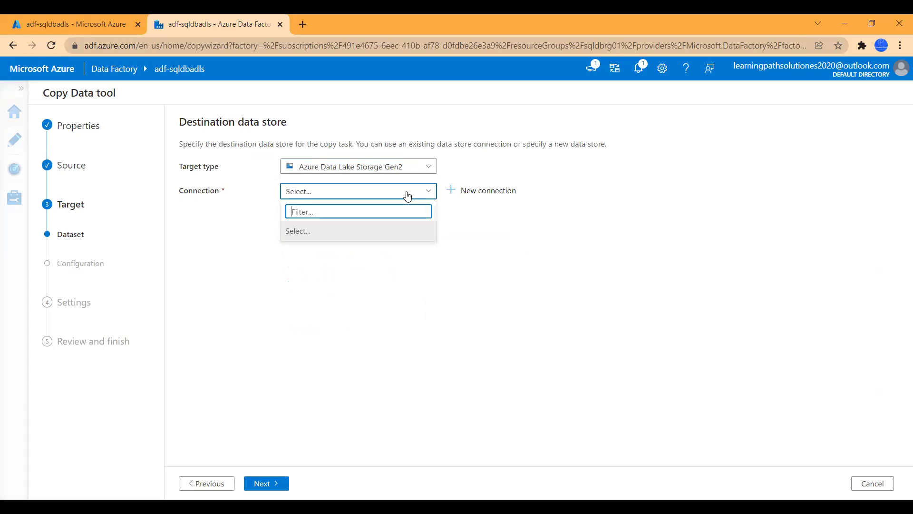
Step: Start a new destination connection using Azure subscription 1 and storage account storageacctsqldb01
left_click(471, 192)
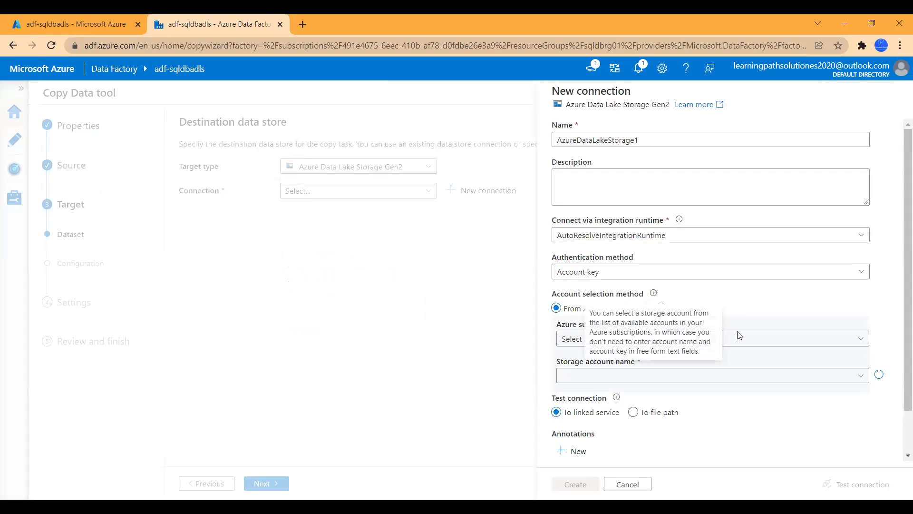
left_click(758, 340)
left_click(661, 376)
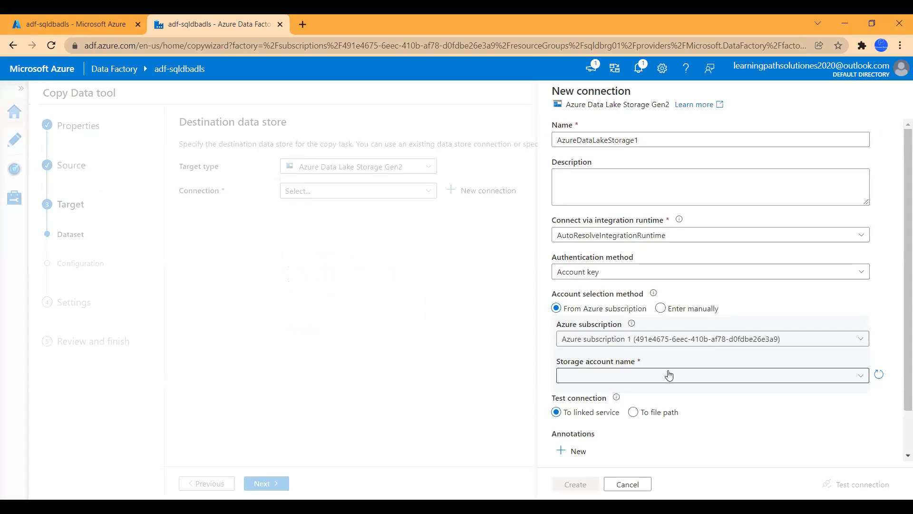
left_click(659, 377)
left_click(632, 392)
scroll(802, 334, "down", 1)
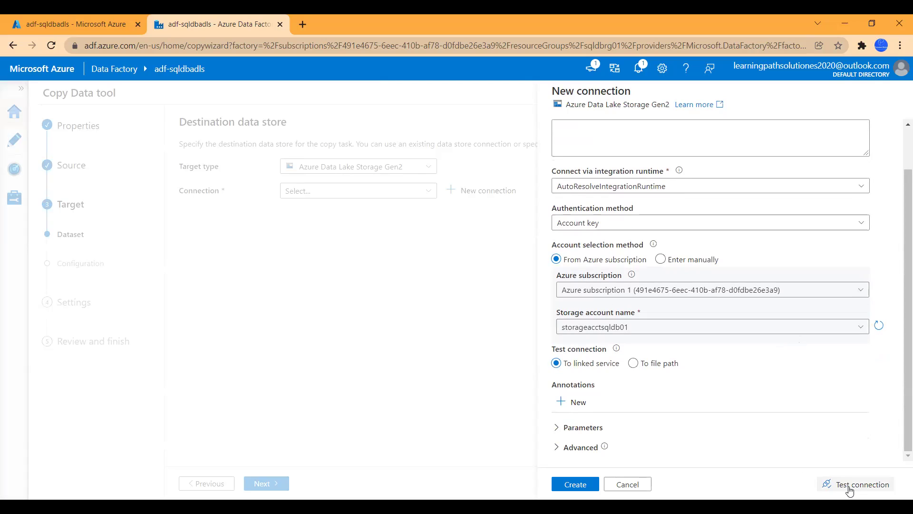
Step: Set the connection test option to 'To file path' before filling in the file system
left_click(634, 363)
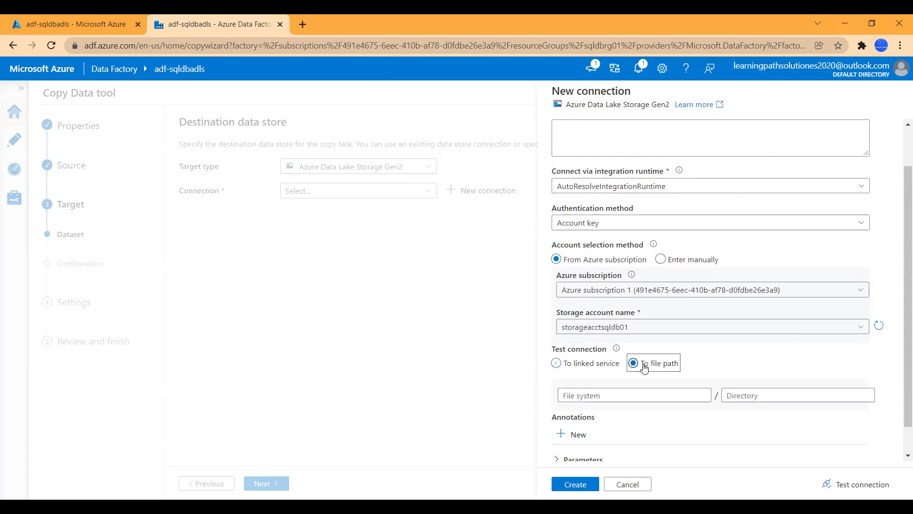
left_click(560, 365)
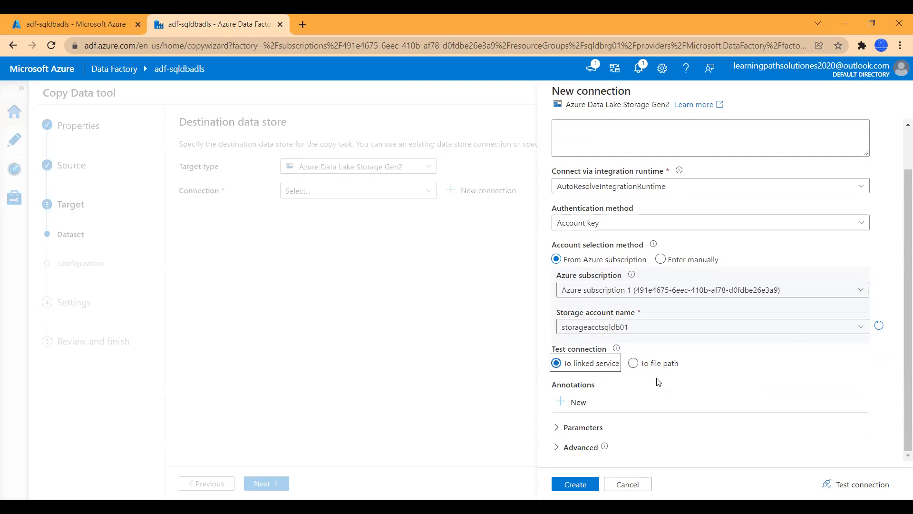
left_click(638, 366)
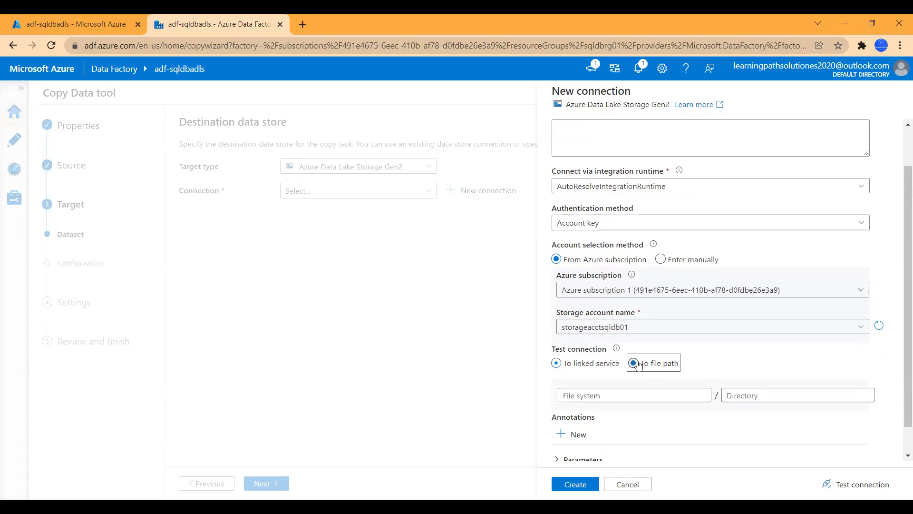
left_click(615, 395)
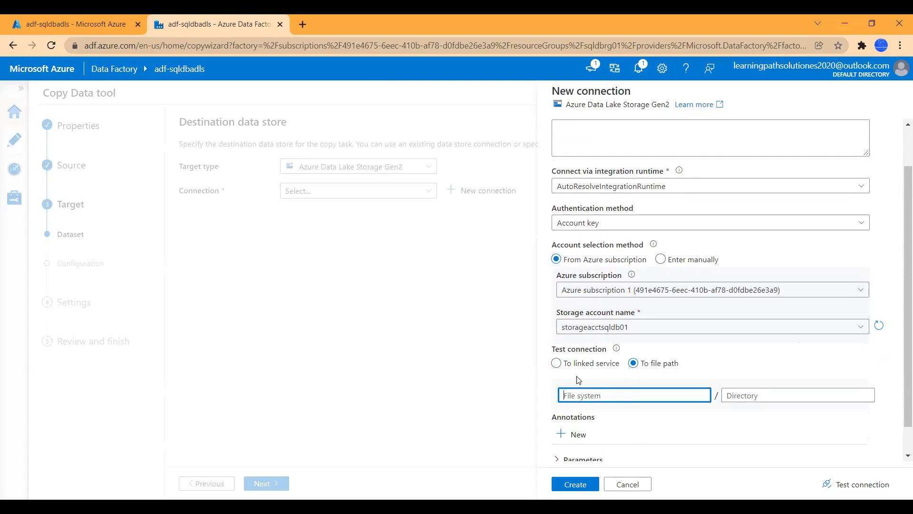
left_click(81, 19)
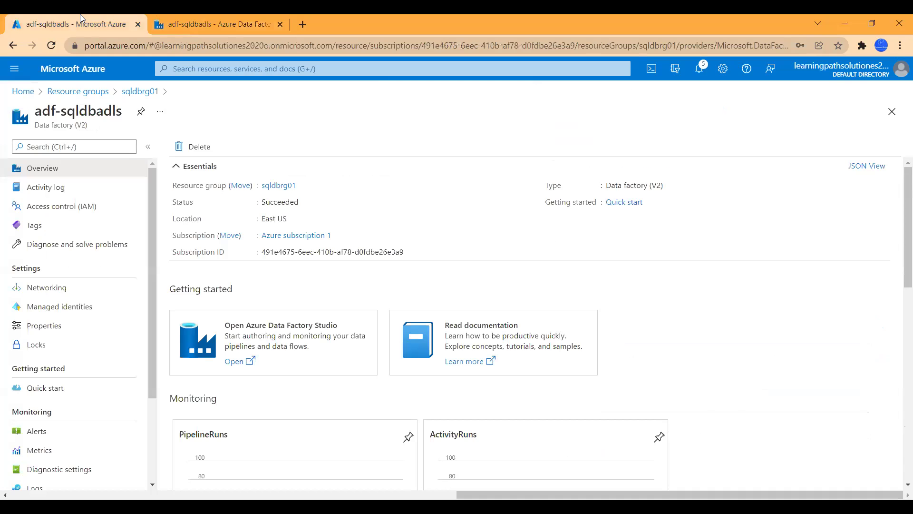
Step: Look up the customer01 container in storageacctsqldb01, then return to the connection form
left_click(79, 93)
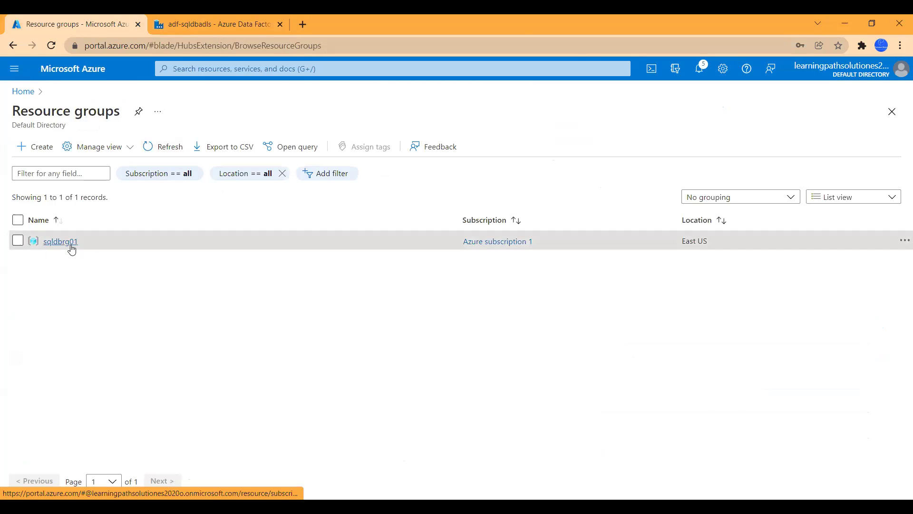
left_click(71, 245)
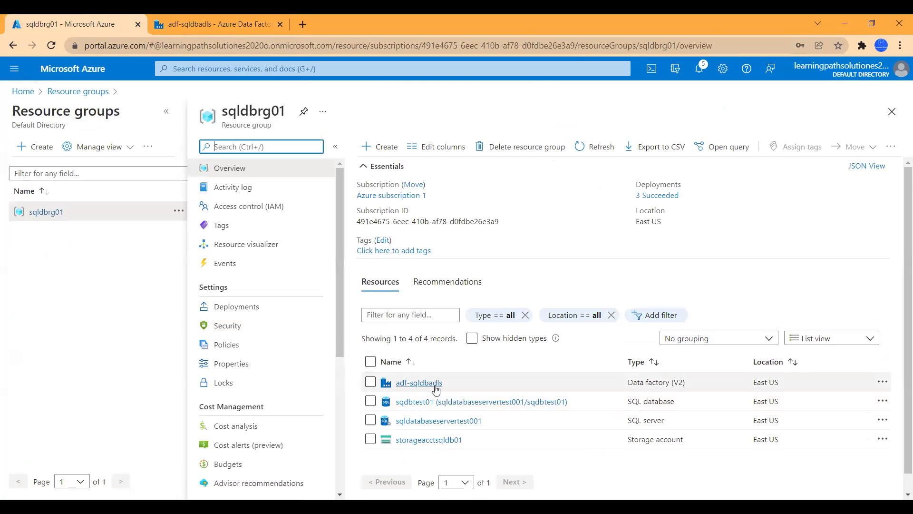
scroll(434, 400, "down", 1)
left_click(434, 423)
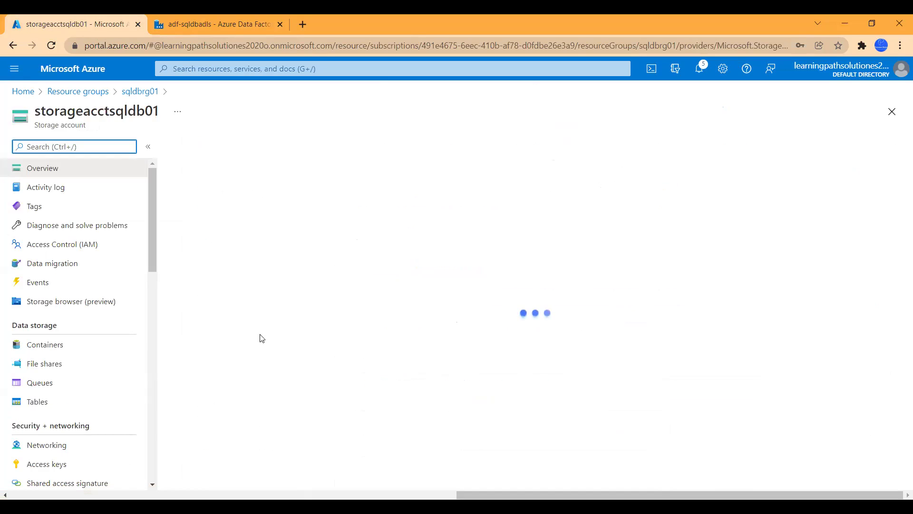
left_click(52, 347)
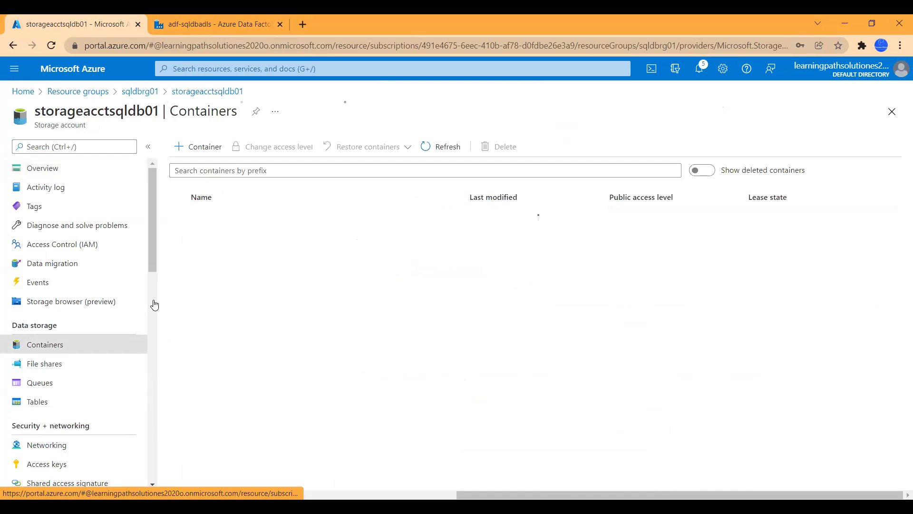
left_click(216, 238)
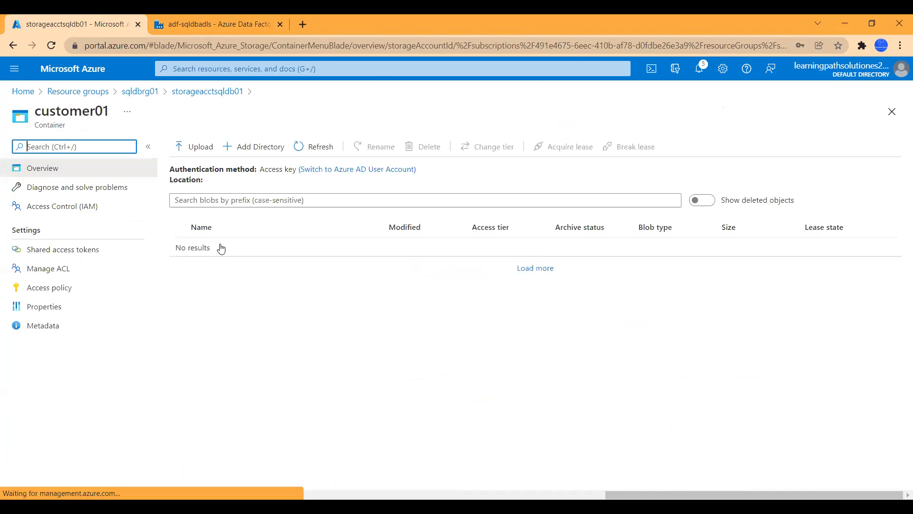
left_click(212, 24)
left_click(603, 395)
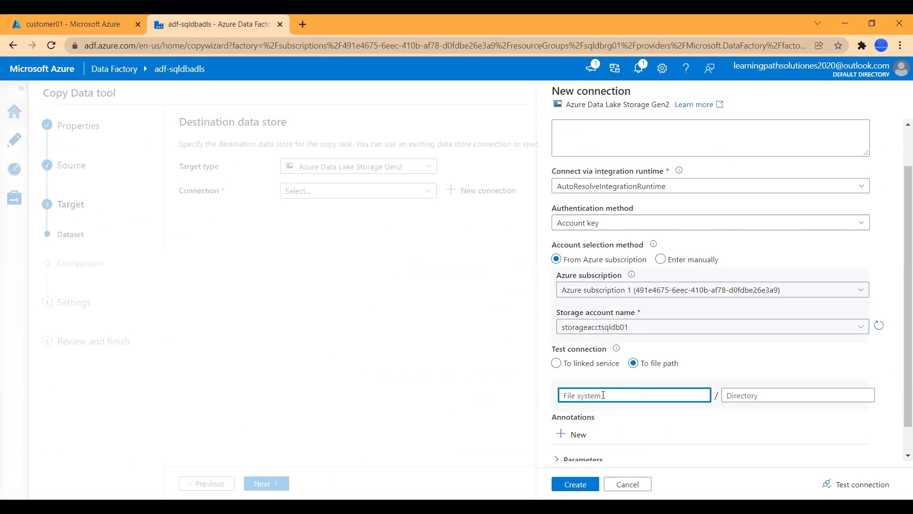
Step: Enter customer01 as the file system and sqldata as the directory
type("customer01")
left_click(764, 395)
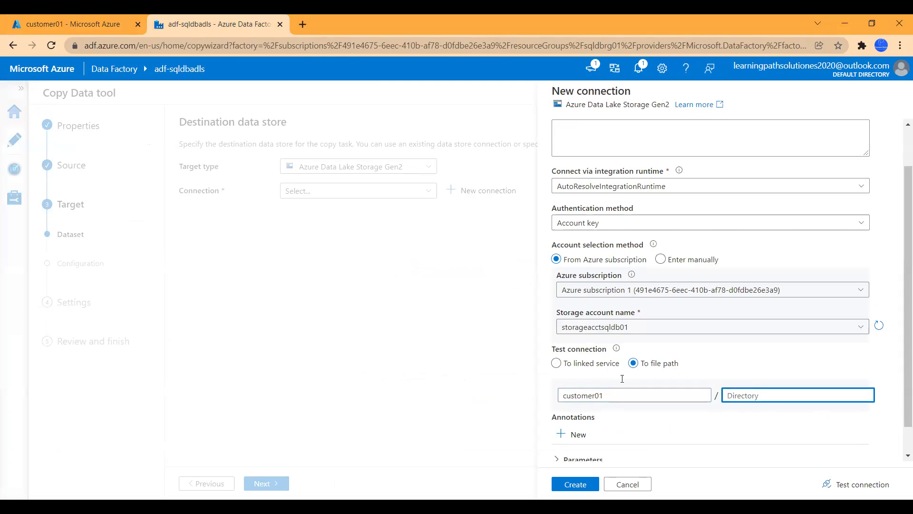
left_click(76, 20)
left_click(233, 20)
type("sqldata")
Step: Test and create the AzureDataLakeStorage1 connection, then browse for a destination folder
left_click(851, 484)
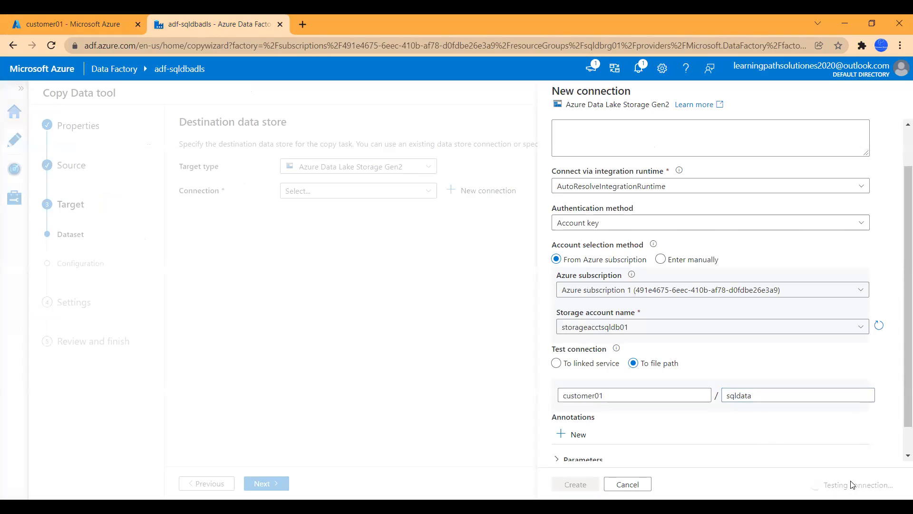
scroll(807, 387, "down", 1)
left_click(572, 484)
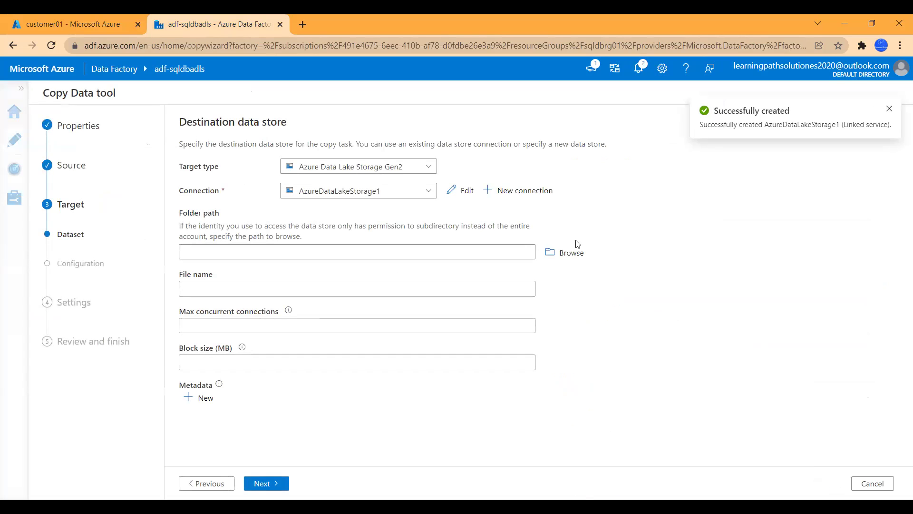
left_click(566, 255)
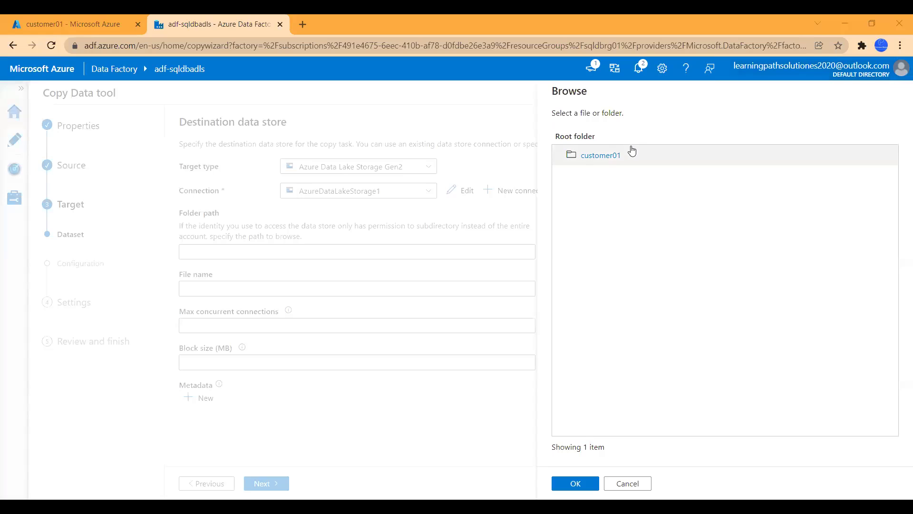
Step: Set the destination folder to customer01/sqldata and begin the file name customerdata_sqldb
left_click(607, 159)
left_click(588, 162)
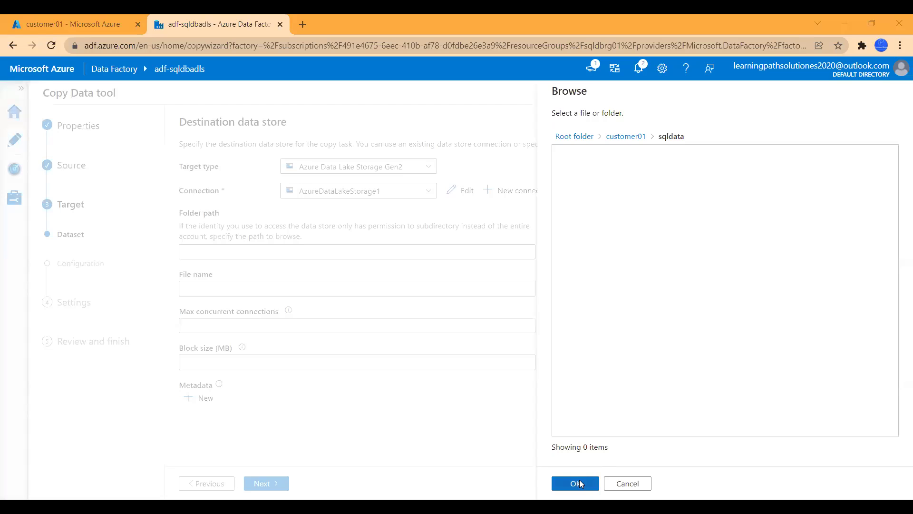
left_click(579, 483)
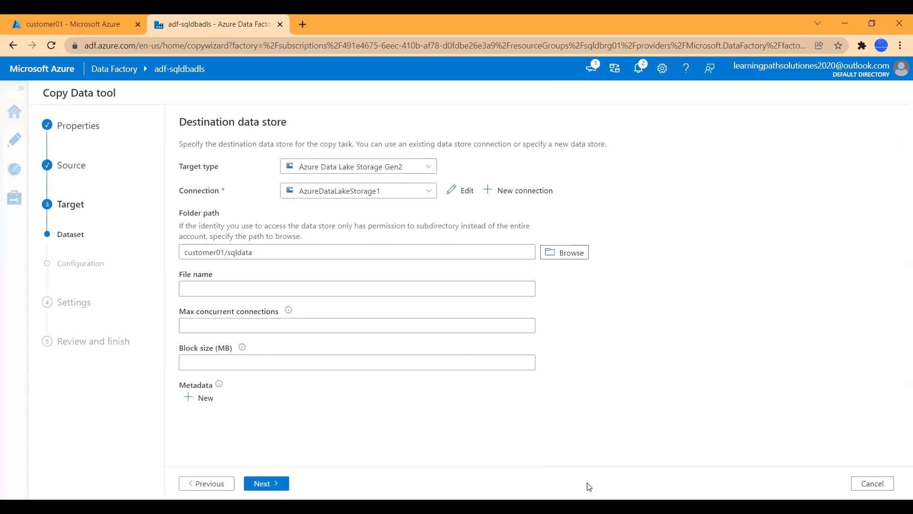
left_click(294, 292)
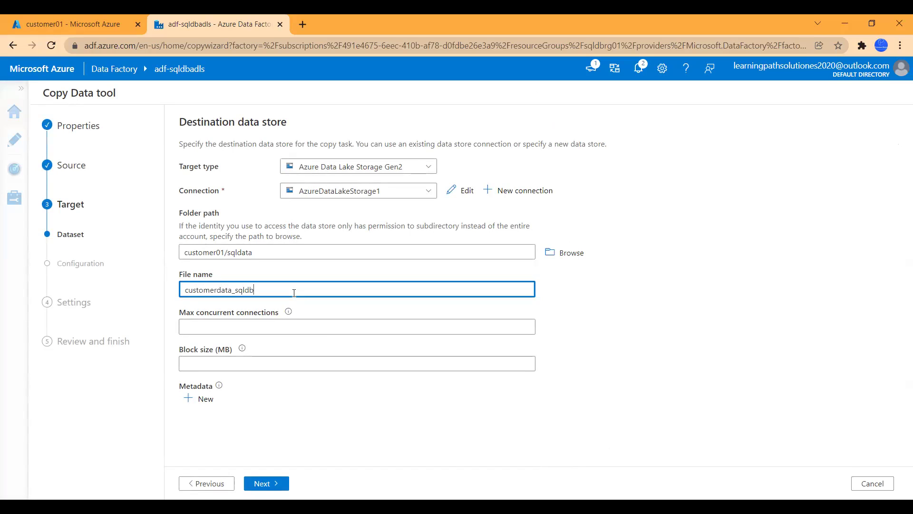
Step: Output the destination file as delimited text with Pipe (|) as the column delimiter
left_click(289, 311)
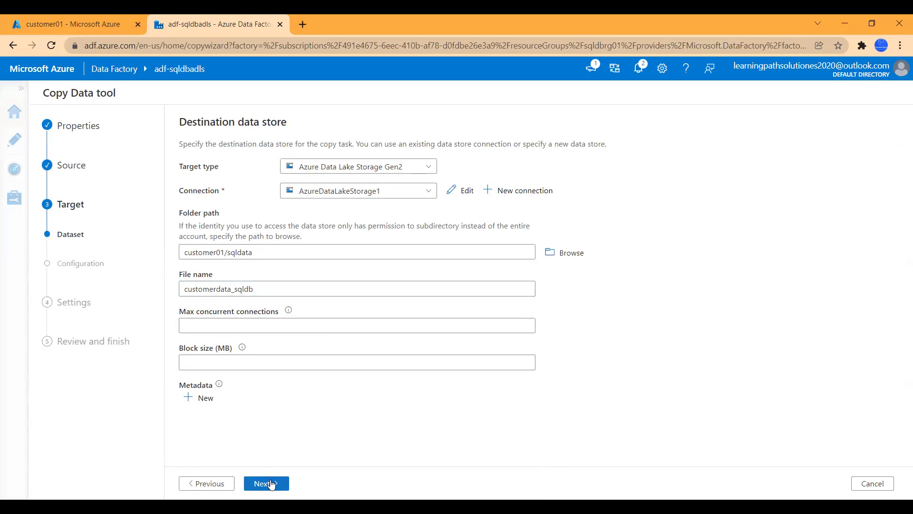
left_click(266, 483)
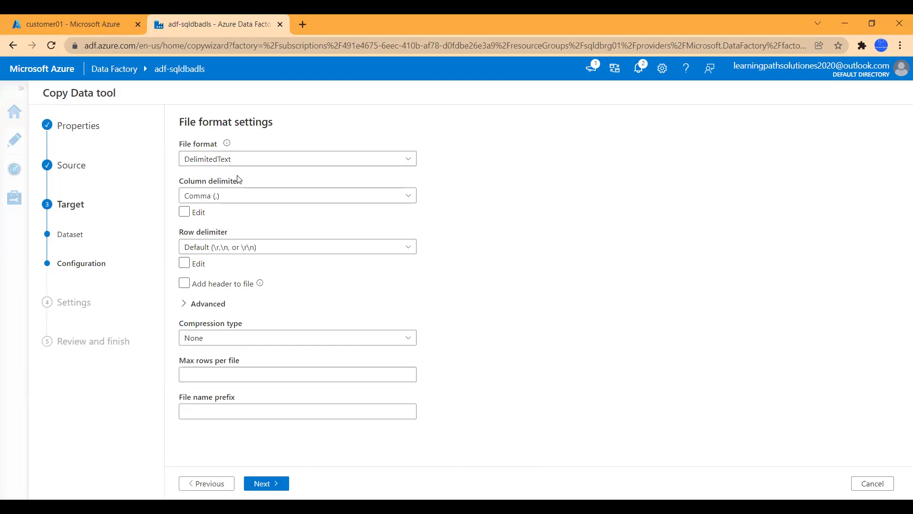
left_click(382, 202)
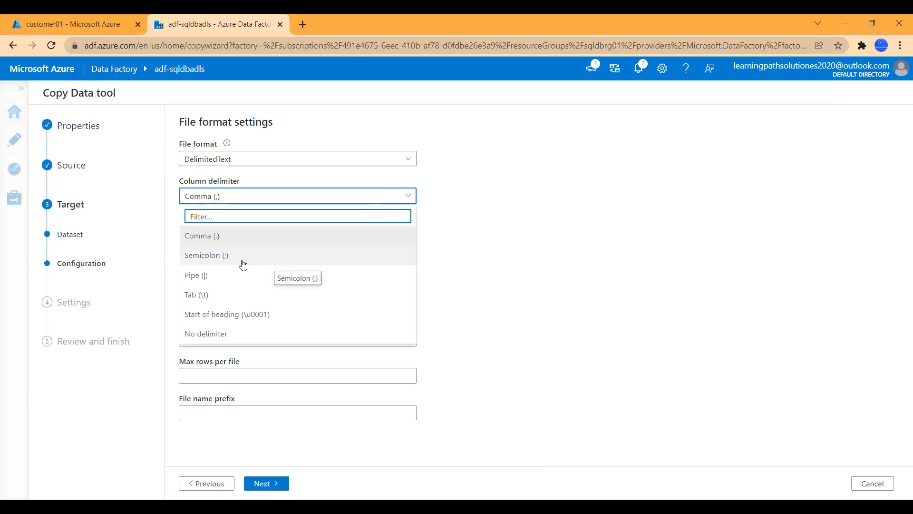
left_click(211, 279)
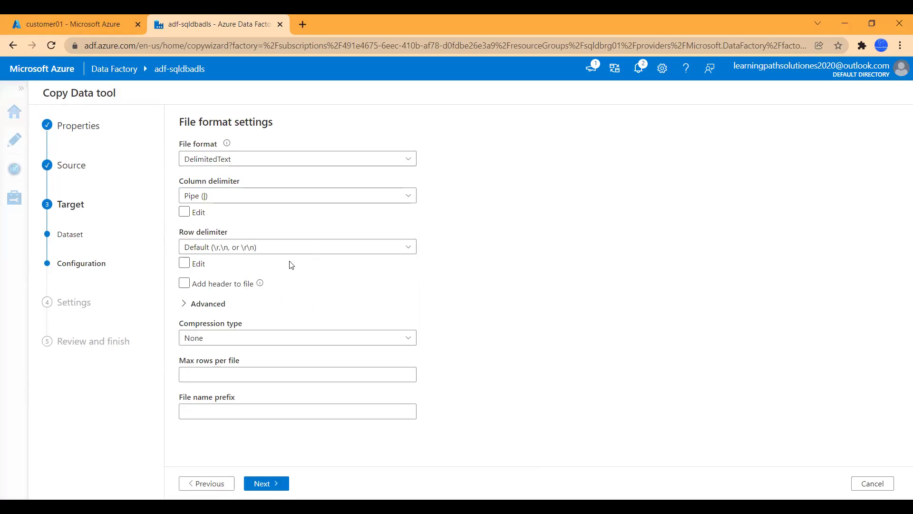
left_click(271, 484)
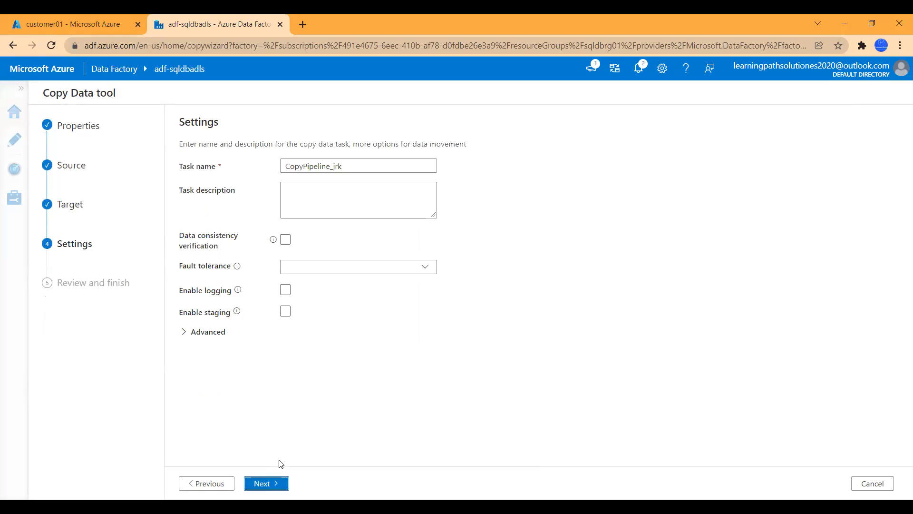
Step: Name the copy task COPY_DATA_SQLDB_ADLS with the description 'Copying data from azure'
double_click(352, 164)
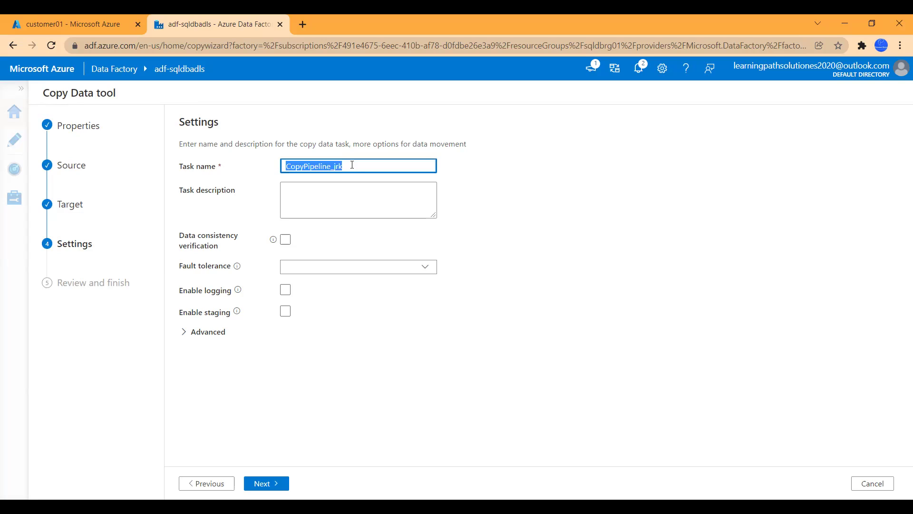
type("Copy_Data")
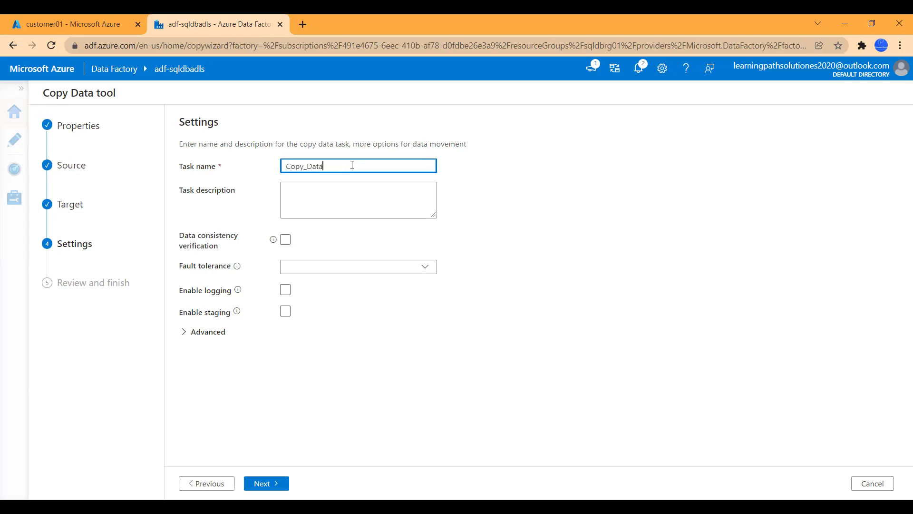
type("_SQLDB_ADLS")
left_click_drag(323, 165, 286, 162)
type("COPY_DATA")
left_click(386, 195)
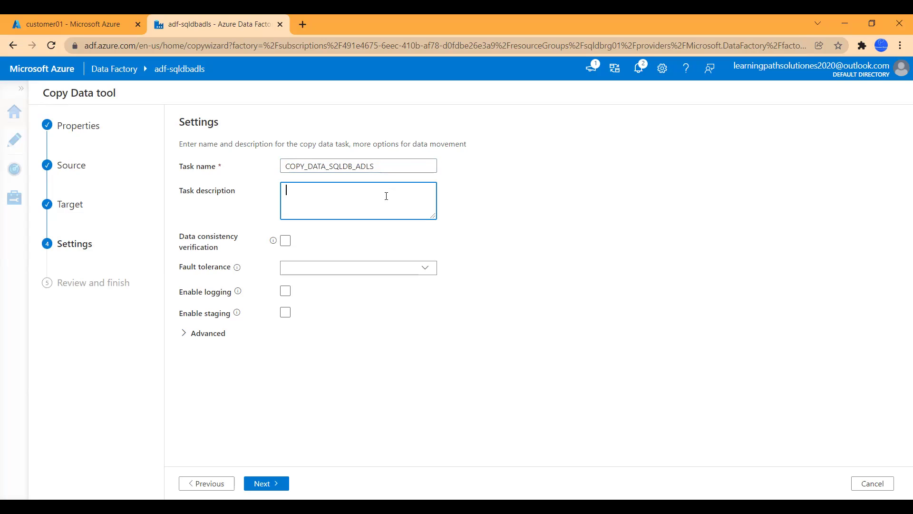
type("Copying data from azure sql db into adls")
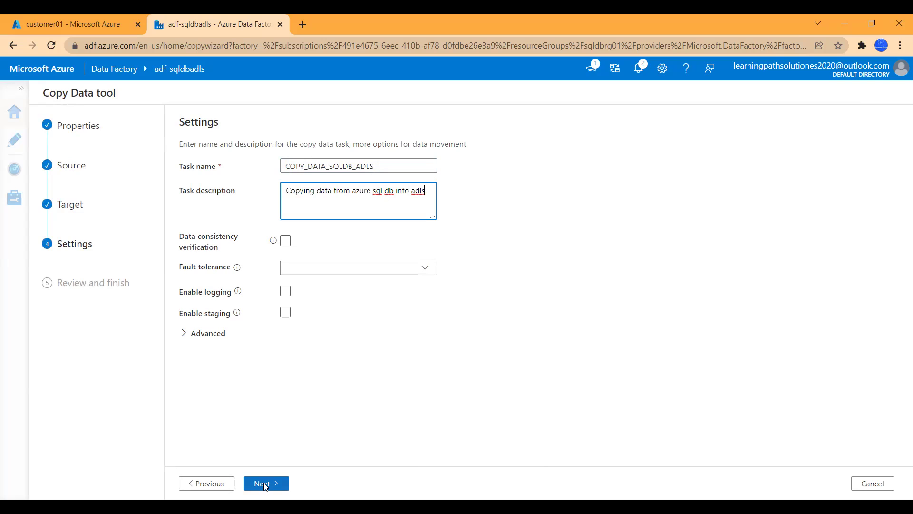
Step: Enable staging via AzureDataLakeStorage1 with staging path customer01/sqldata
left_click(286, 313)
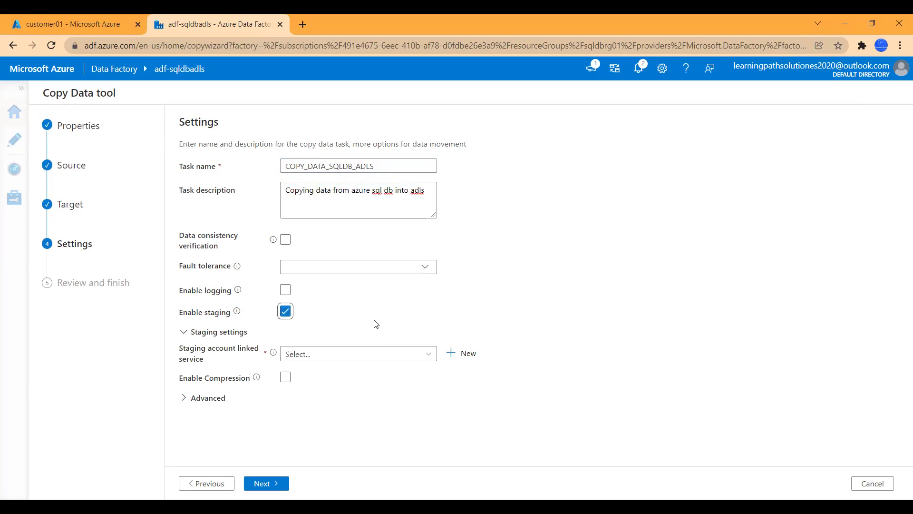
left_click(418, 354)
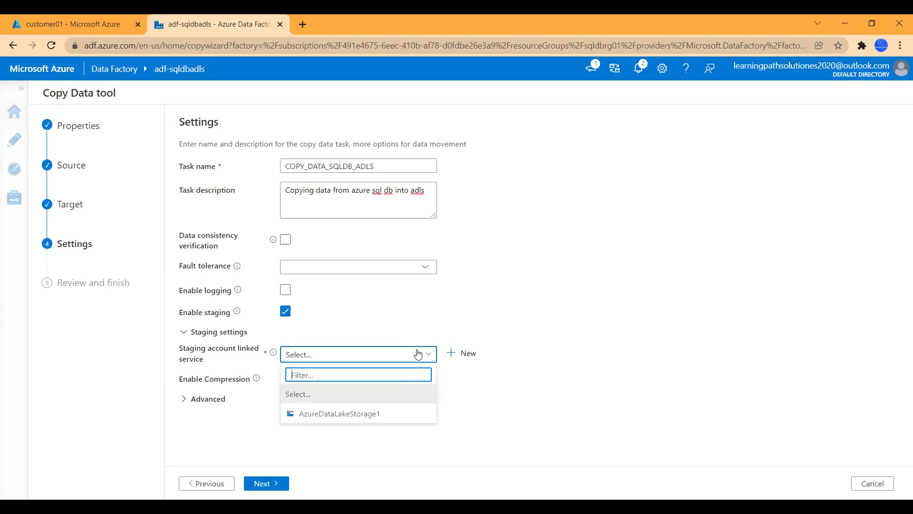
left_click(355, 414)
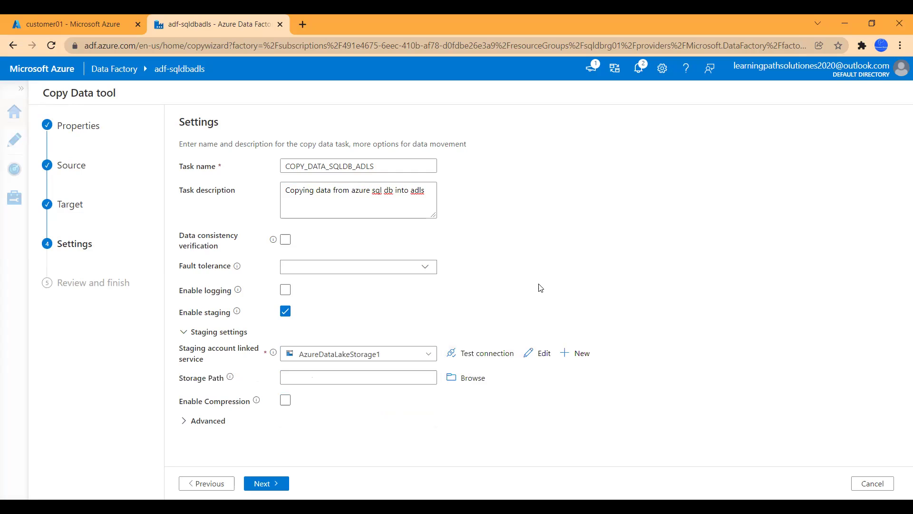
left_click(474, 380)
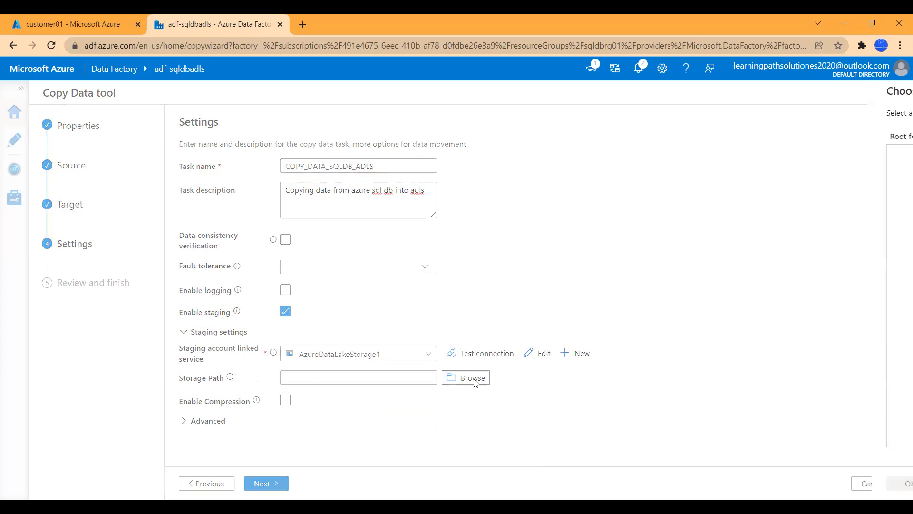
double_click(588, 155)
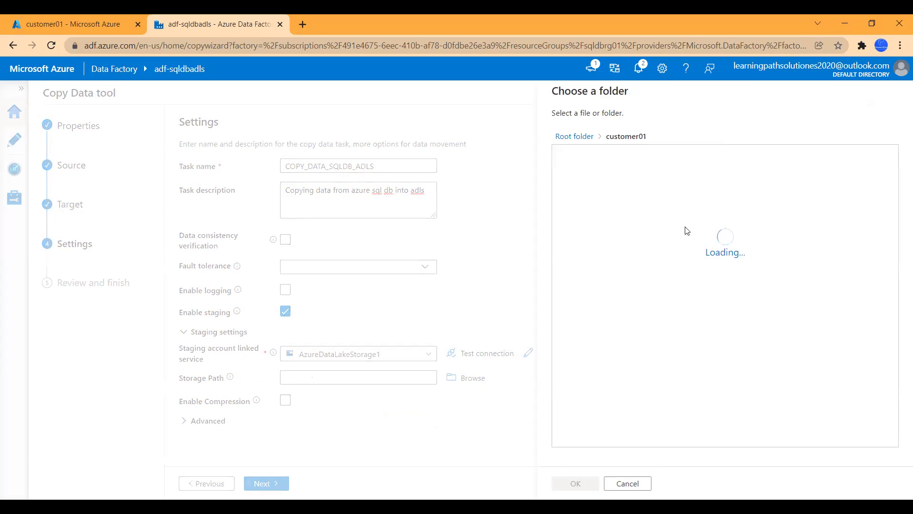
double_click(593, 156)
left_click(576, 484)
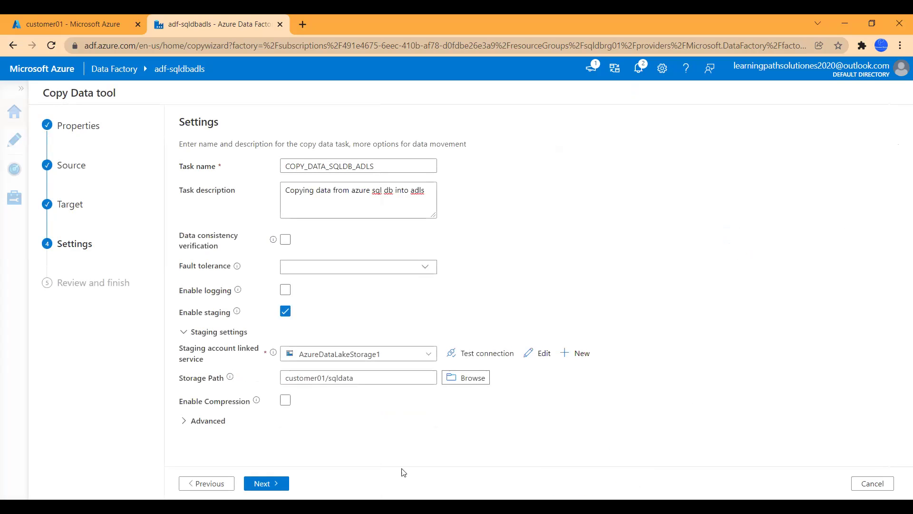
left_click(266, 483)
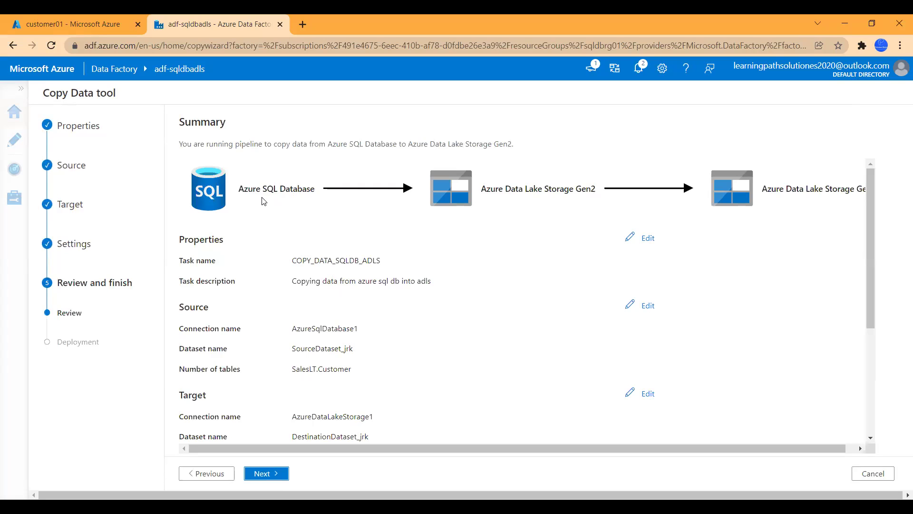
Step: Look over the copy settings on the Summary page and deploy the COPY_DATA_SQLDB_ADLS pipeline
left_click_drag(550, 446, 453, 415)
scroll(395, 357, "down", 4)
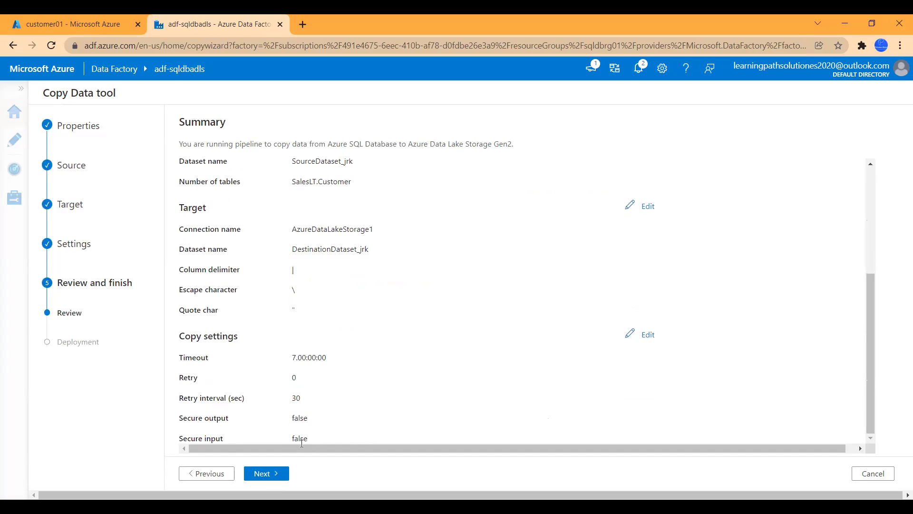
left_click(261, 473)
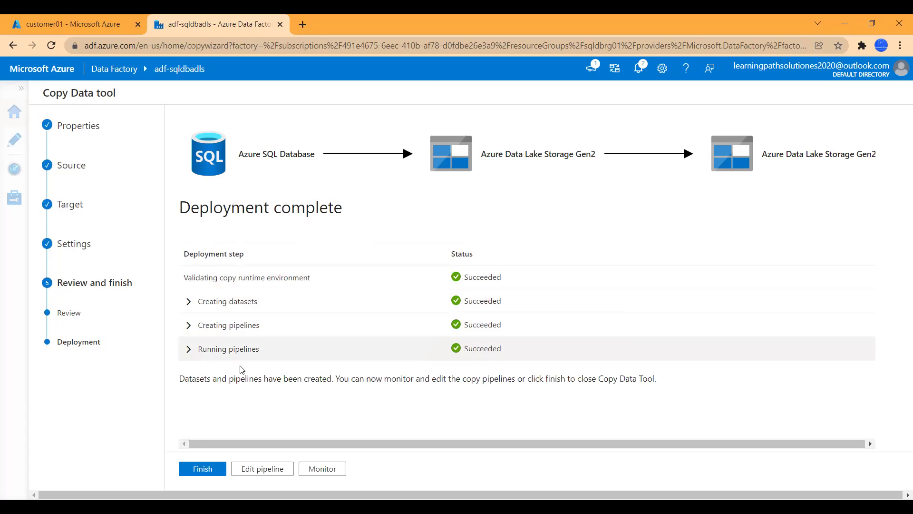
Step: Open the COPY_DATA_SQLDB_ADLS run and inspect the Copy_jrk activity's copy statistics
left_click(323, 469)
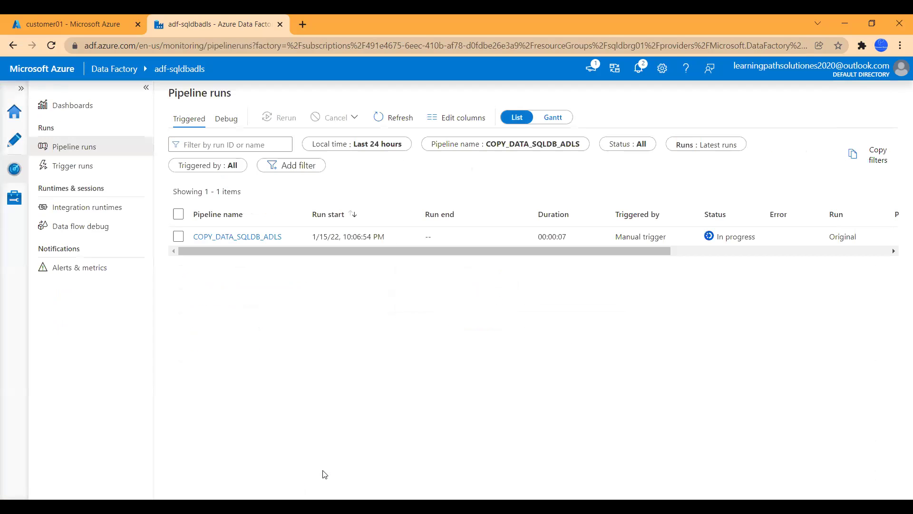
left_click(241, 237)
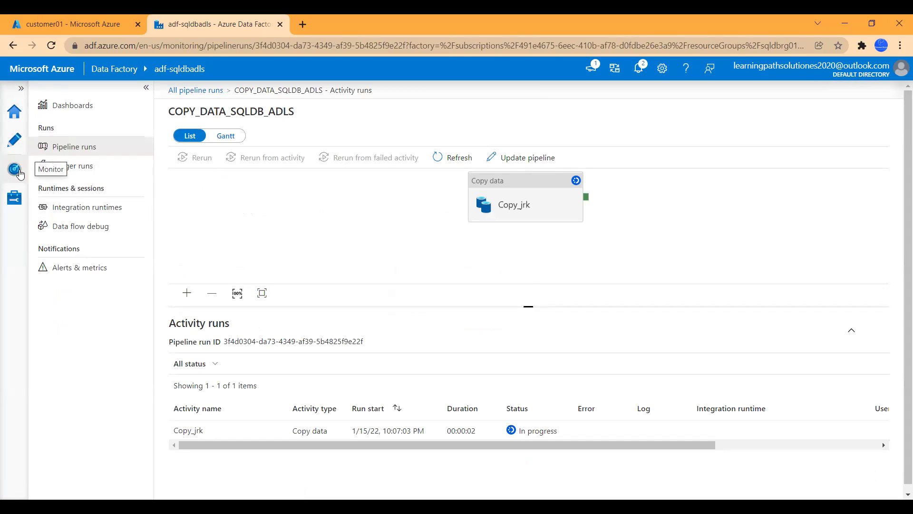
scroll(362, 376, "down", 1)
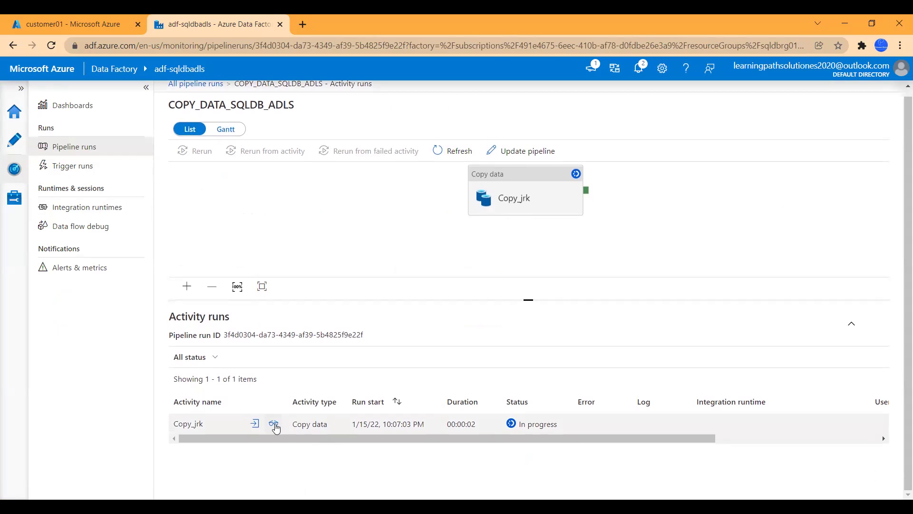
left_click(274, 424)
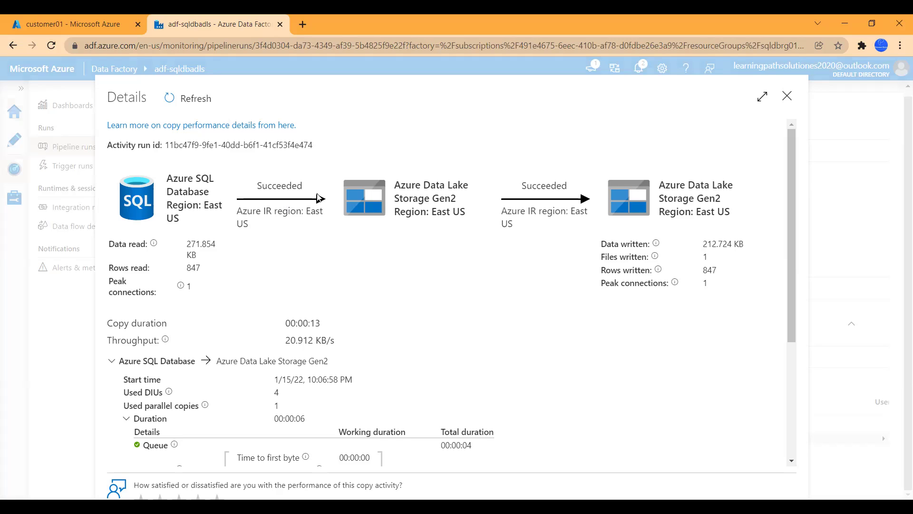
scroll(599, 217, "down", 4)
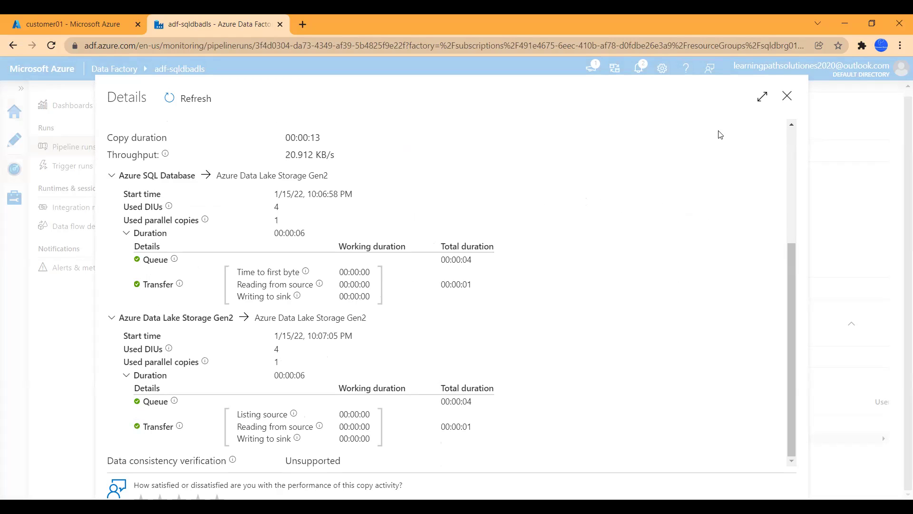
left_click(788, 99)
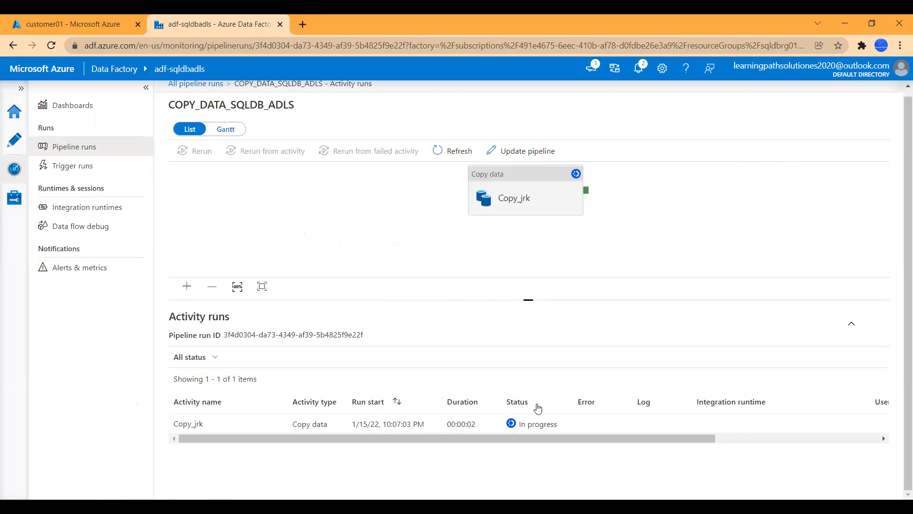
Step: Refresh the activity runs to confirm Copy_jrk succeeded in 00:00:20
left_click(455, 153)
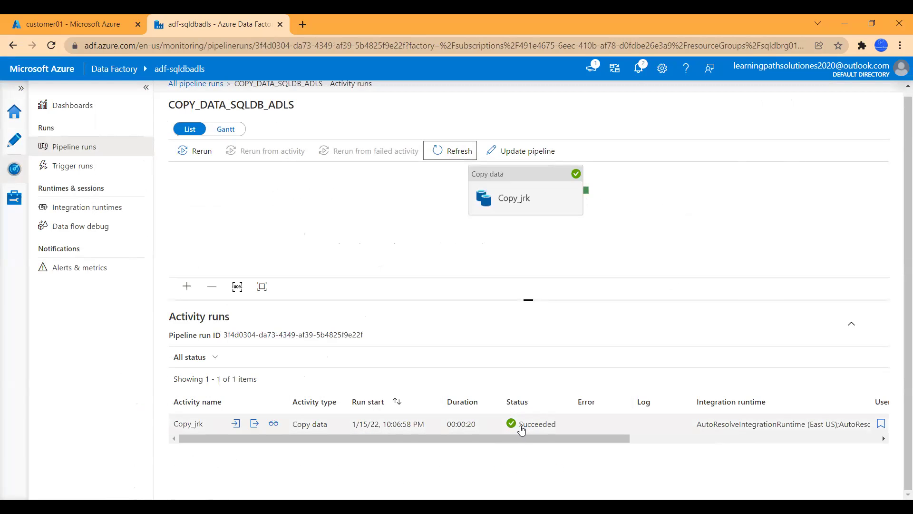
left_click_drag(530, 442, 398, 452)
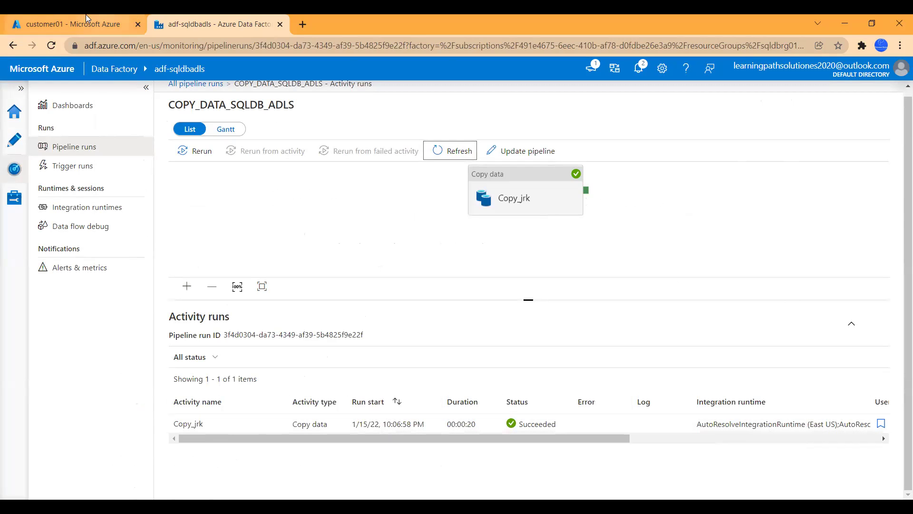
left_click(87, 21)
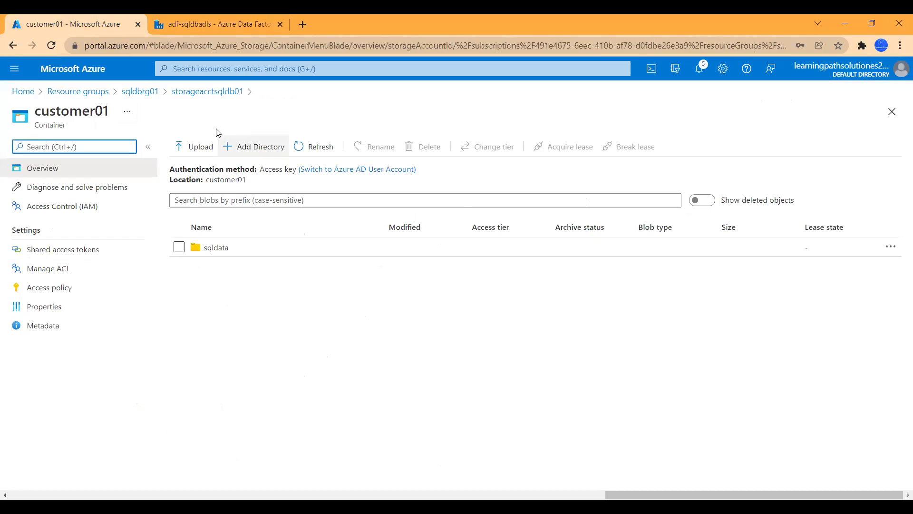
Step: Open customer01/sqldata/customerdata_sqldb, check its 847 pipe-delimited rows, and close the file
left_click(311, 147)
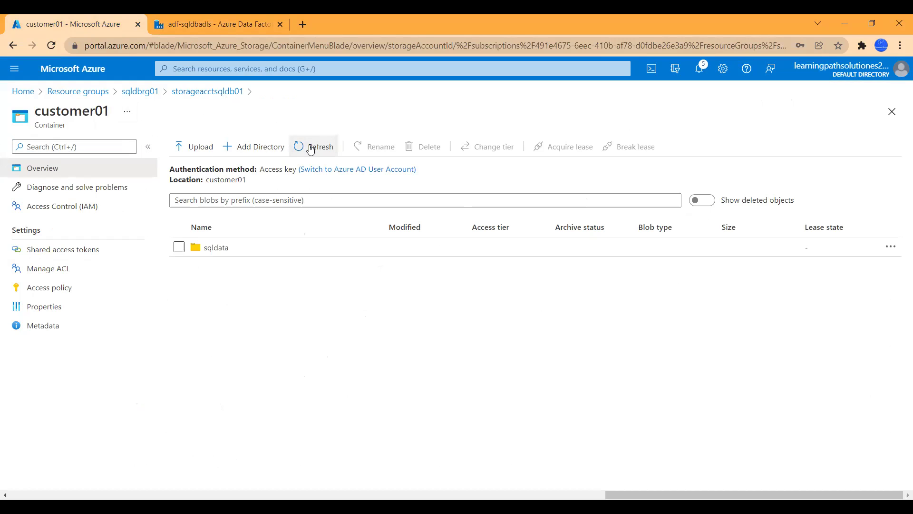
left_click(211, 251)
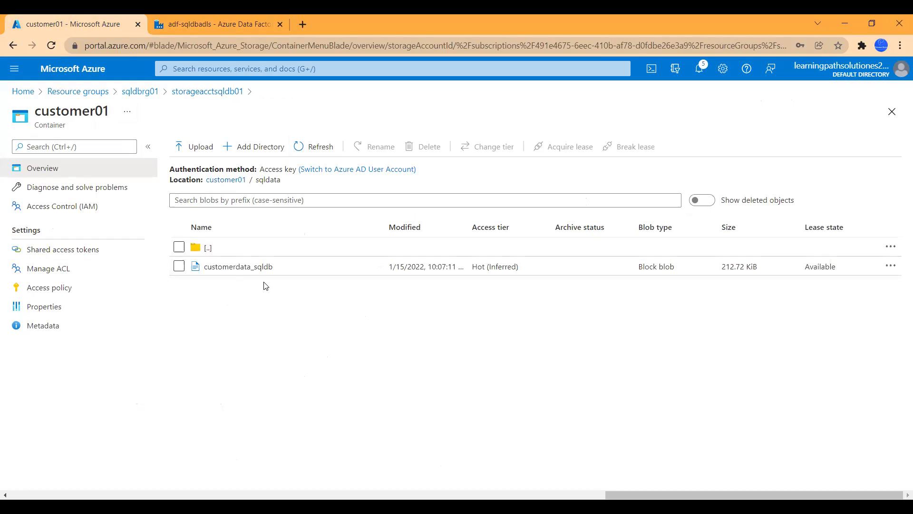
left_click(245, 274)
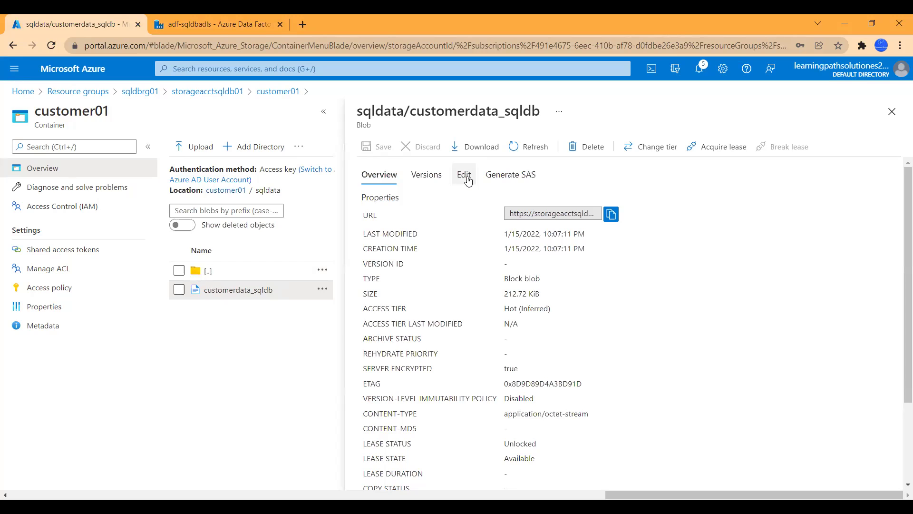
left_click(468, 181)
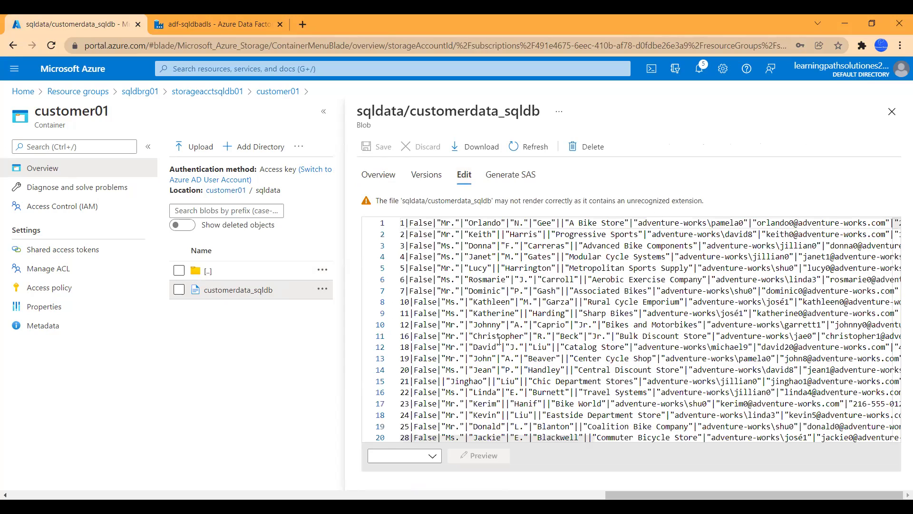
left_click_drag(520, 439, 638, 439)
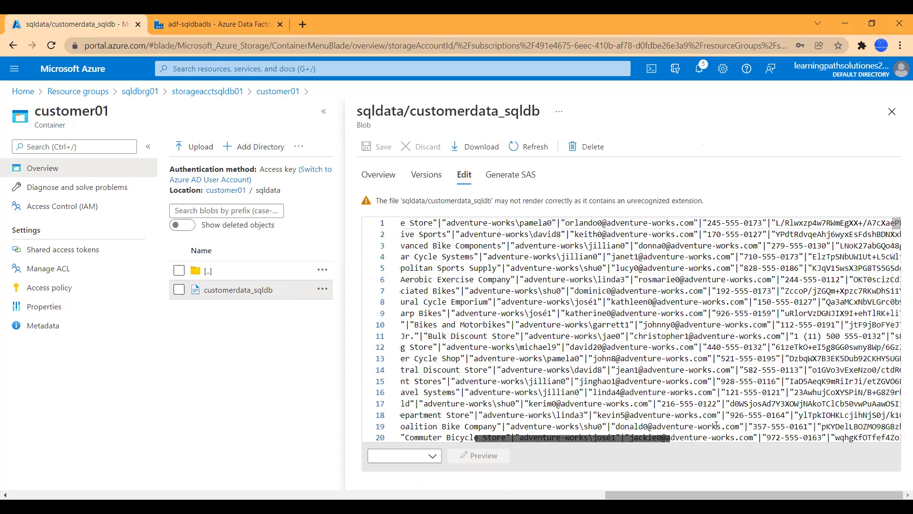
left_click_drag(716, 426, 480, 396)
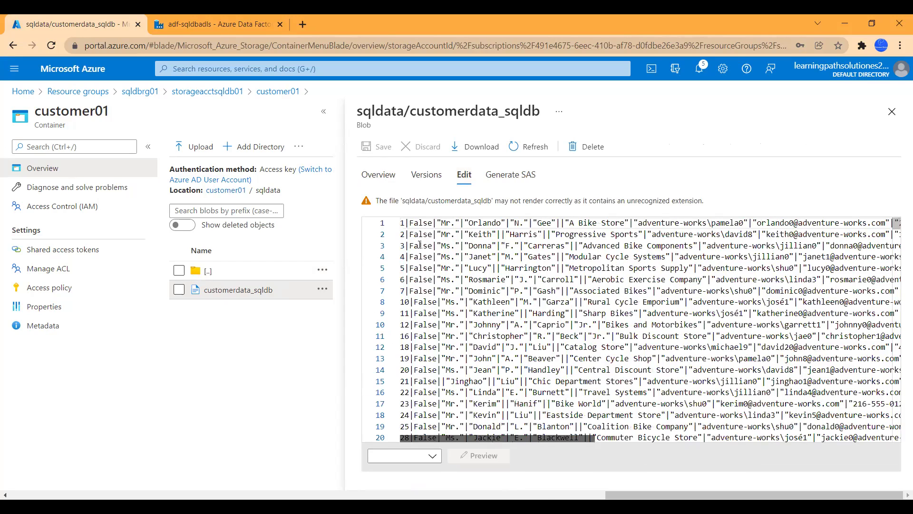
scroll(755, 312, "down", 1)
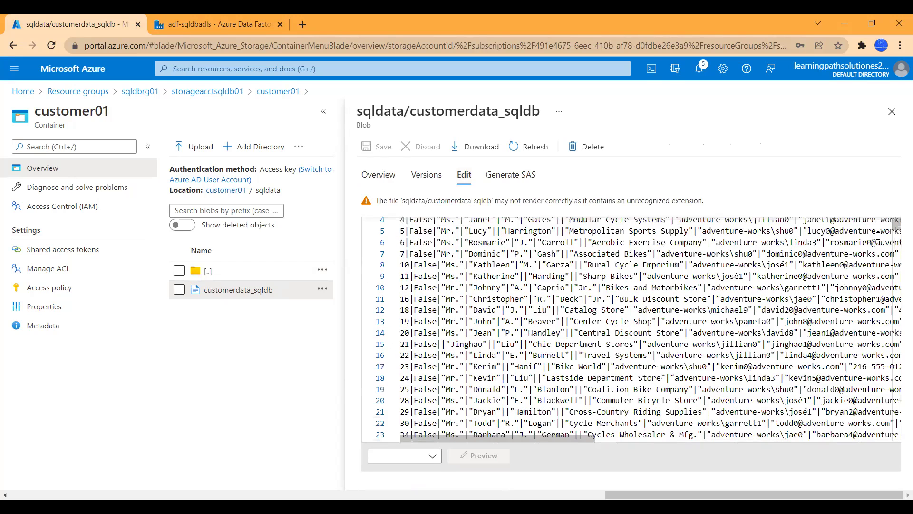
left_click_drag(898, 228, 896, 444)
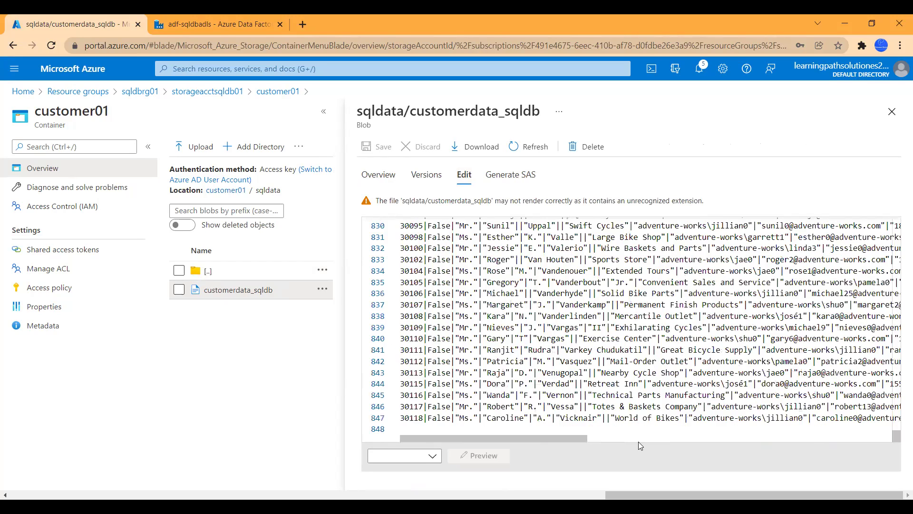
left_click_drag(475, 438, 798, 424)
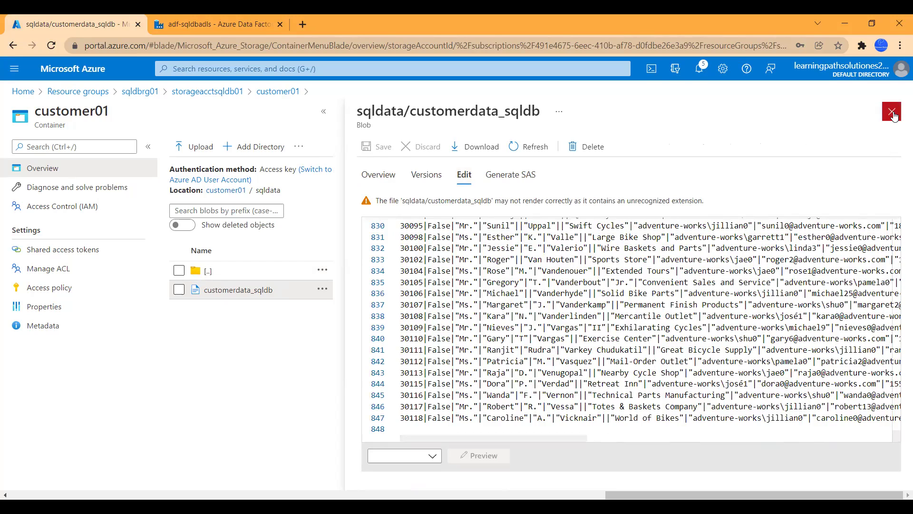
left_click(892, 111)
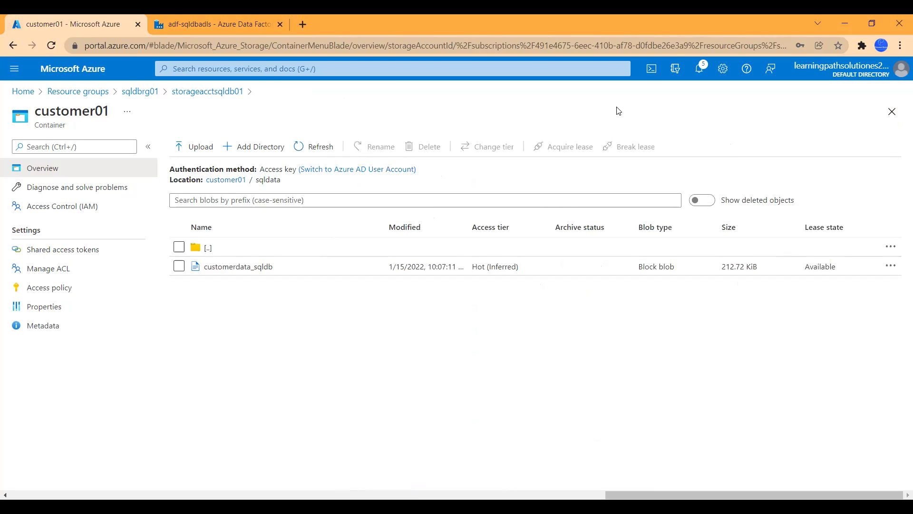